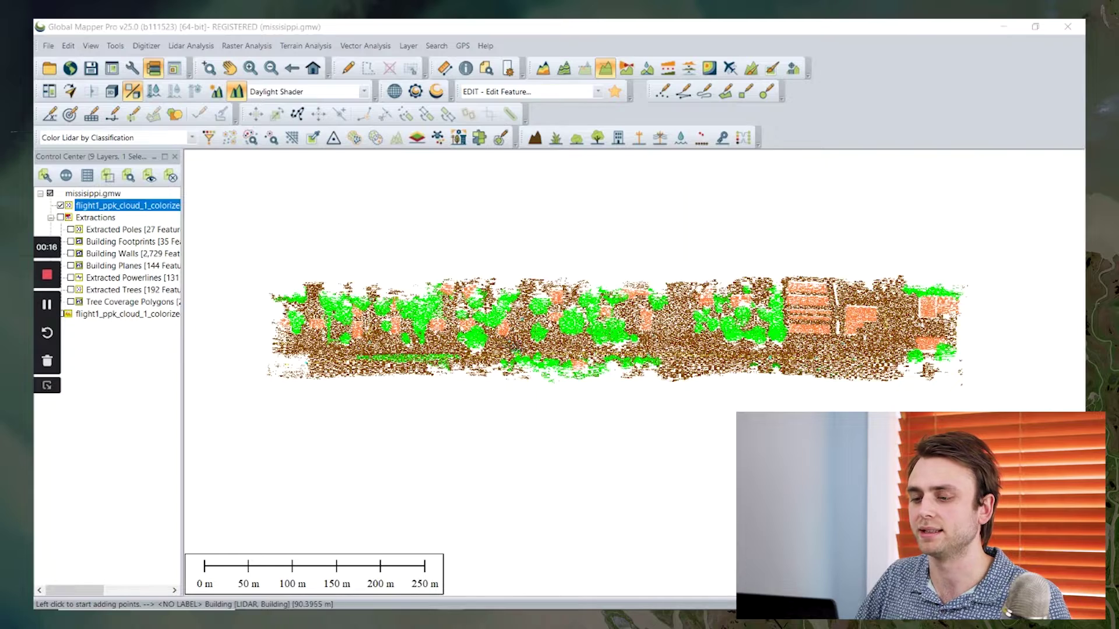
Open the Automatic Point Cloud Analysis panel for flight1_ppk_cloud_1_colorized.las
scroll(539, 343, "up", 1)
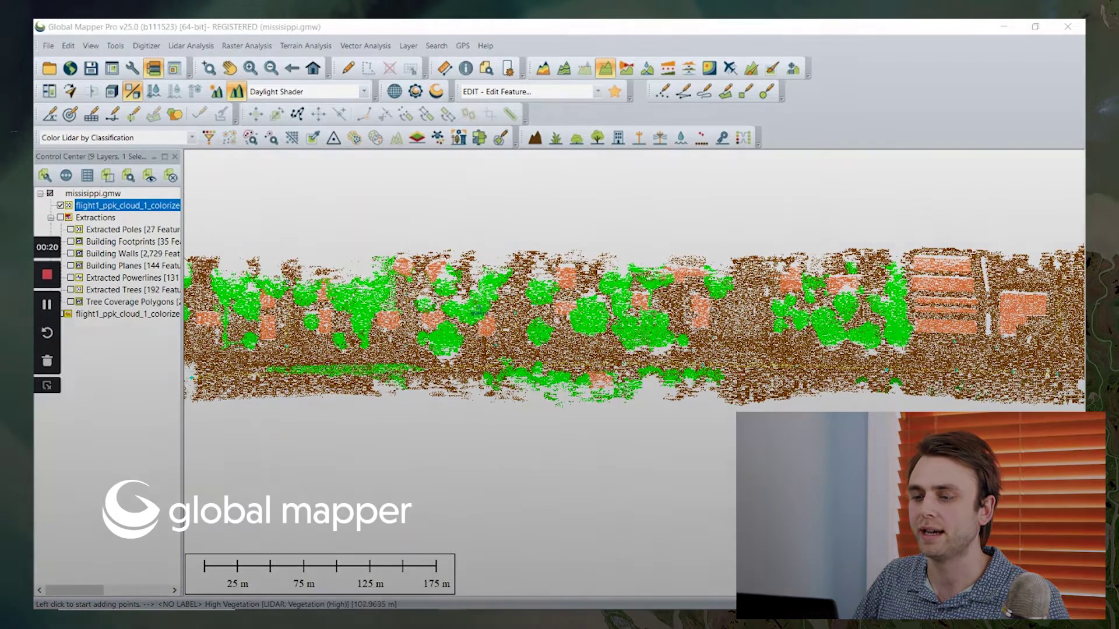
scroll(506, 292, "down", 1)
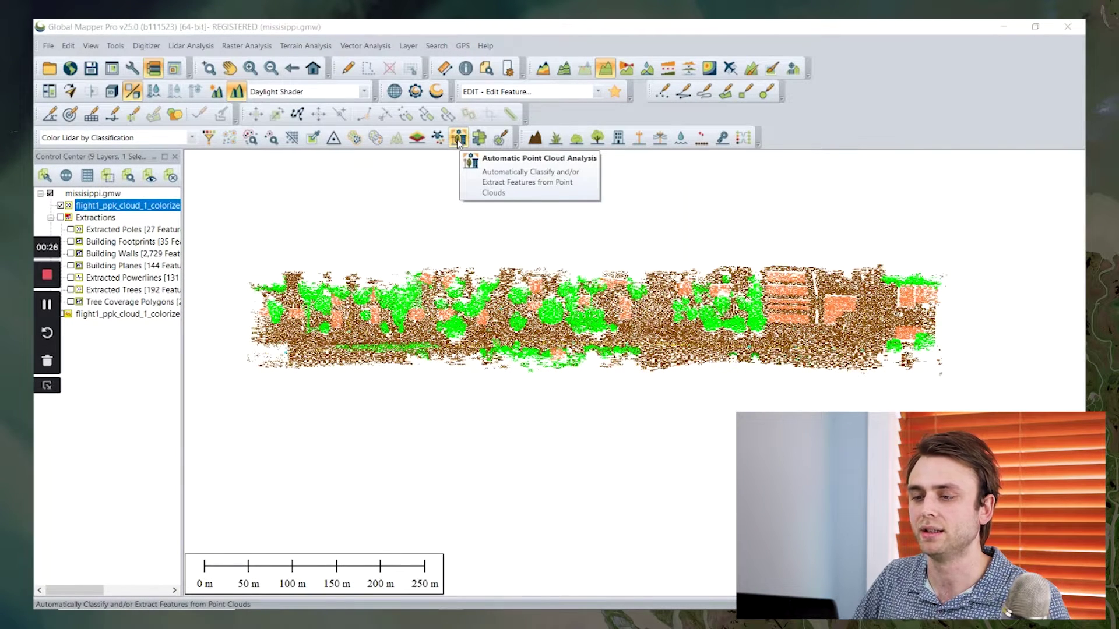
left_click(458, 139)
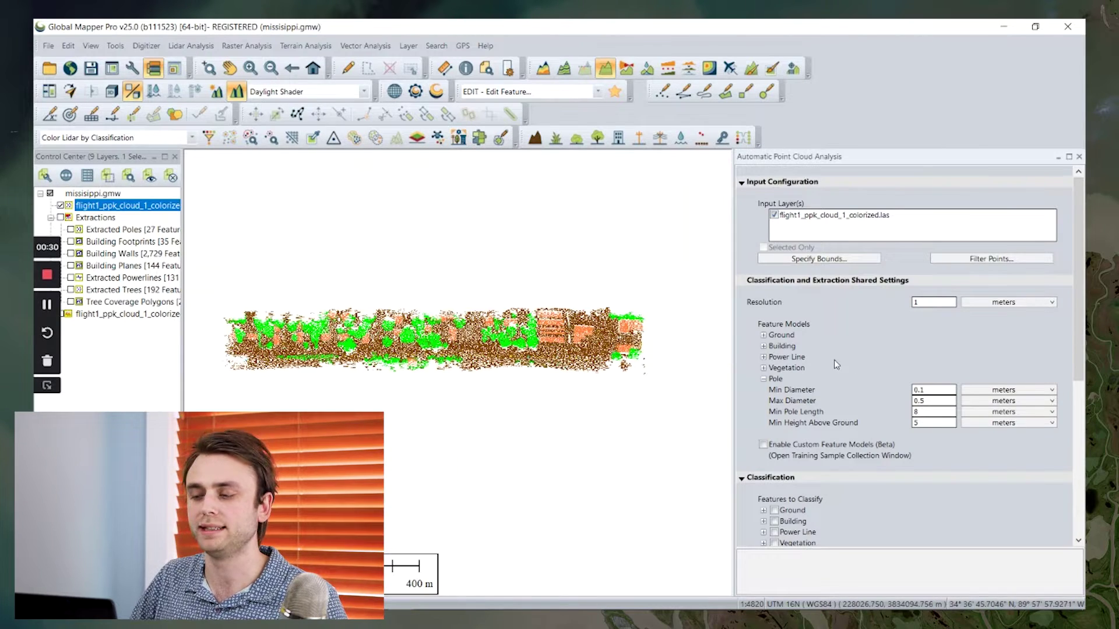
scroll(834, 356, "down", 3)
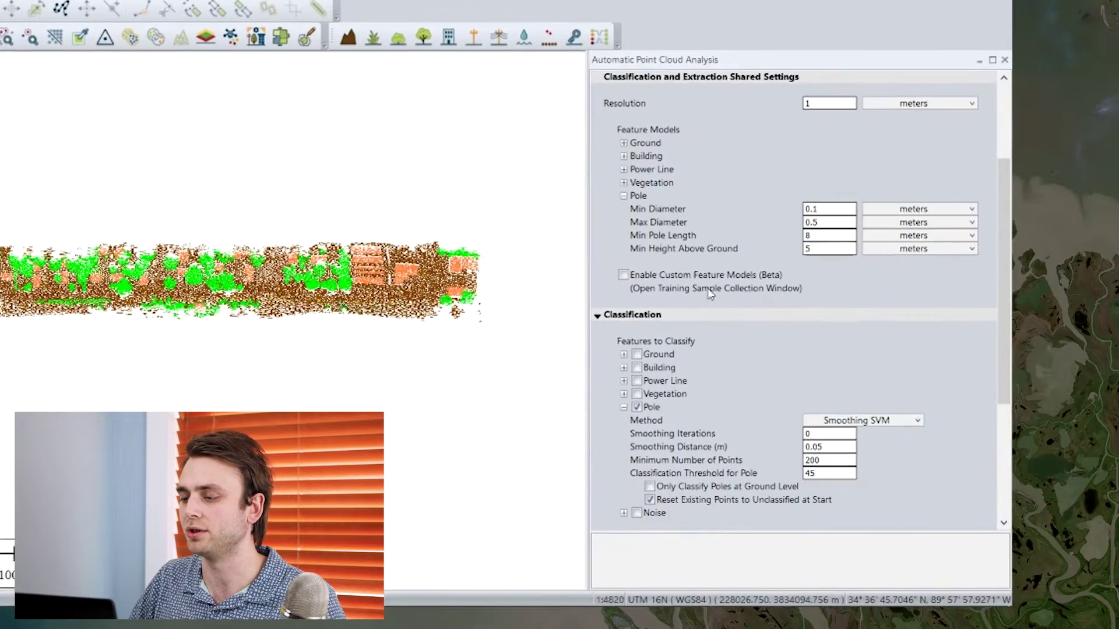
scroll(676, 224, "up", 3)
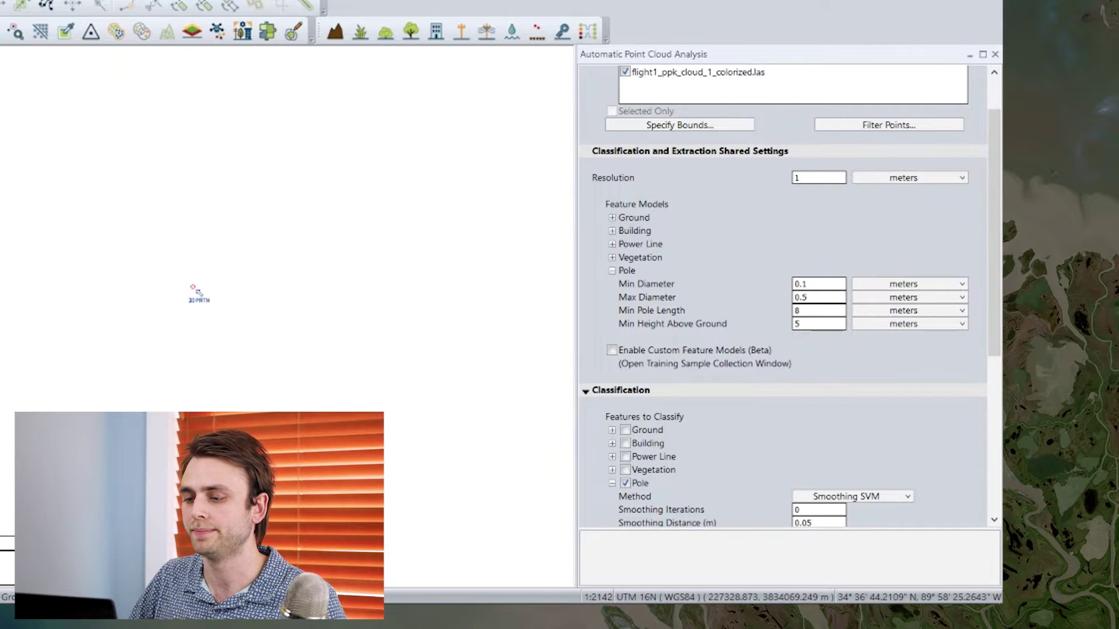
scroll(194, 292, "up", 2)
scroll(201, 285, "down", 2)
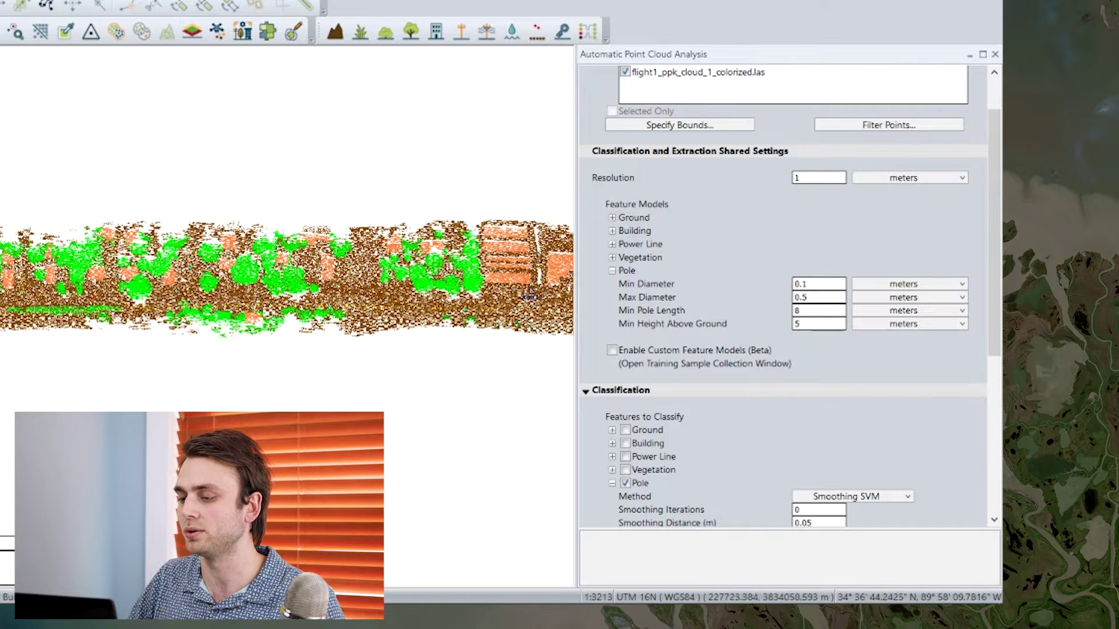
scroll(671, 292, "down", 1)
scroll(673, 284, "up", 1)
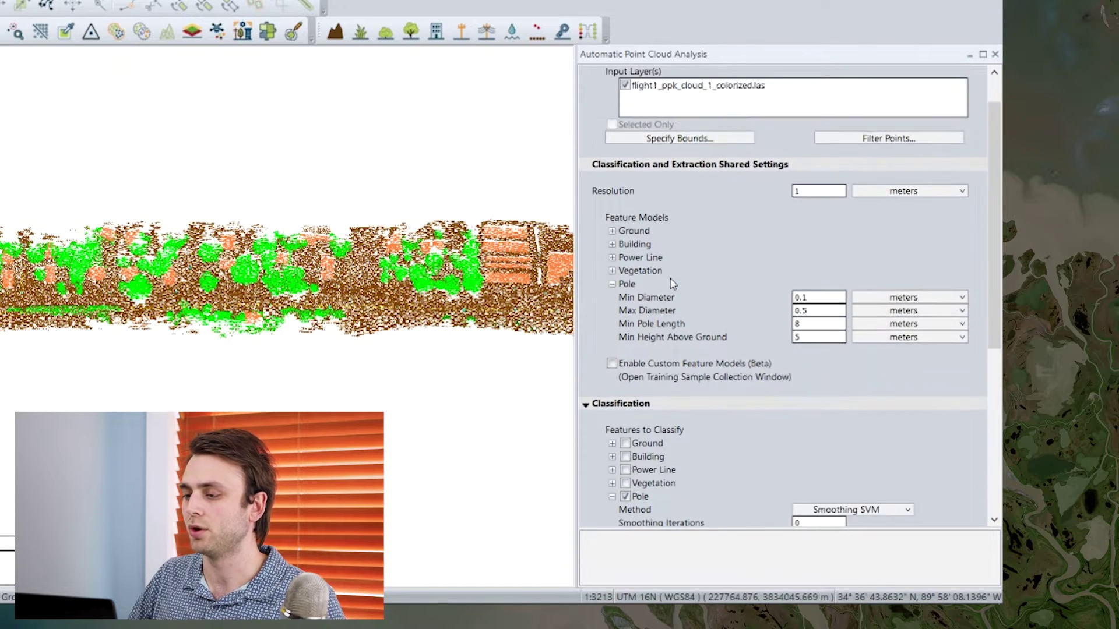
scroll(682, 293, "down", 1)
scroll(667, 280, "up", 2)
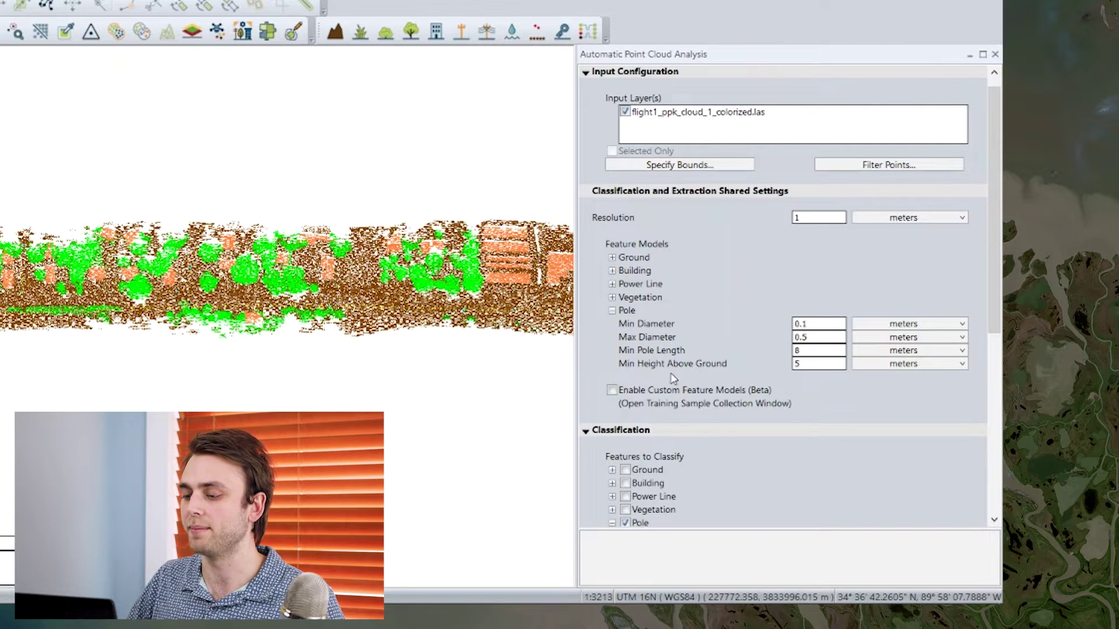
mouse_move(630, 366)
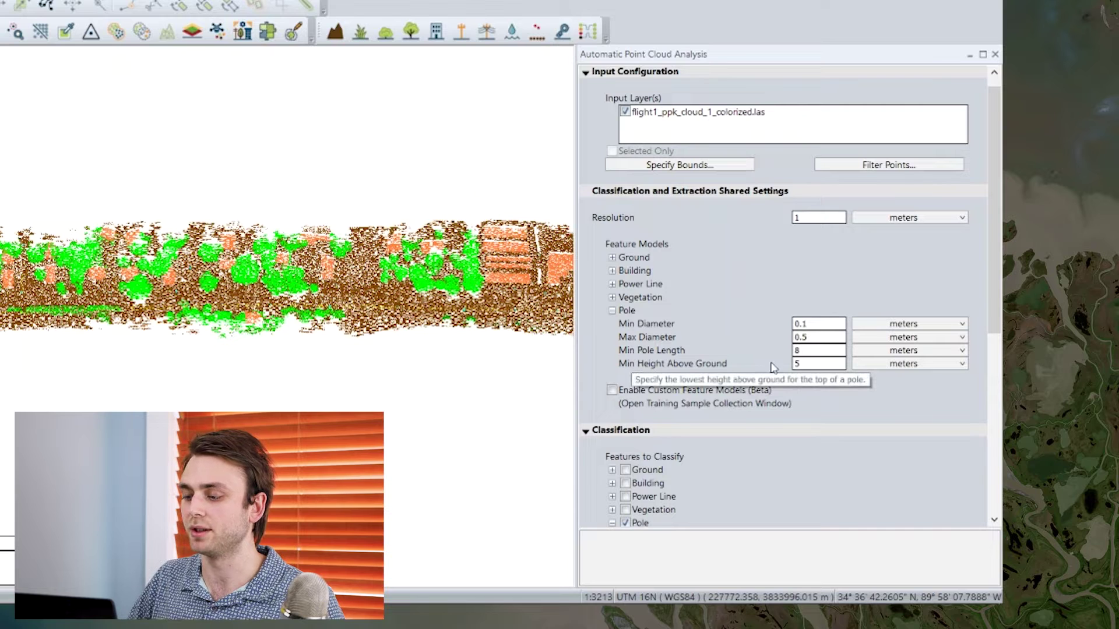
mouse_move(803, 368)
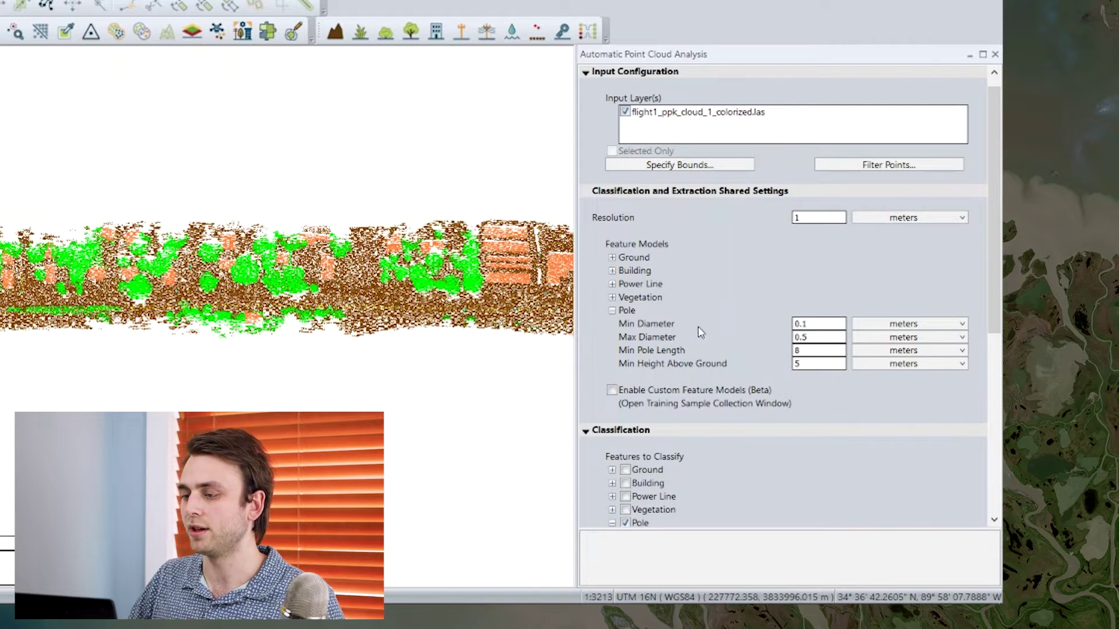
scroll(701, 333, "down", 1)
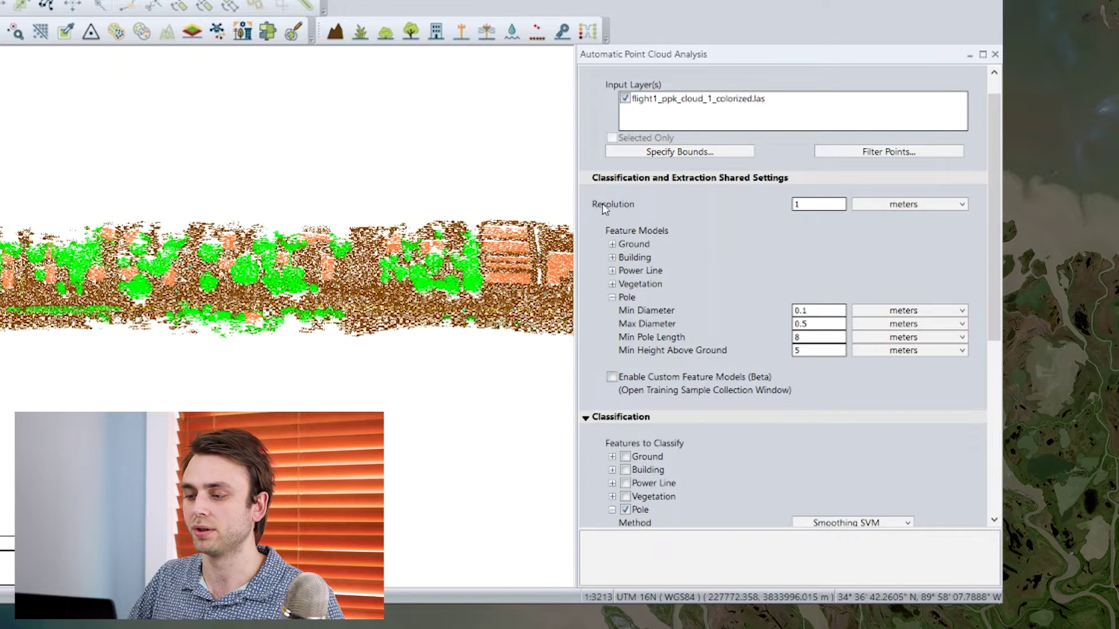
mouse_move(638, 207)
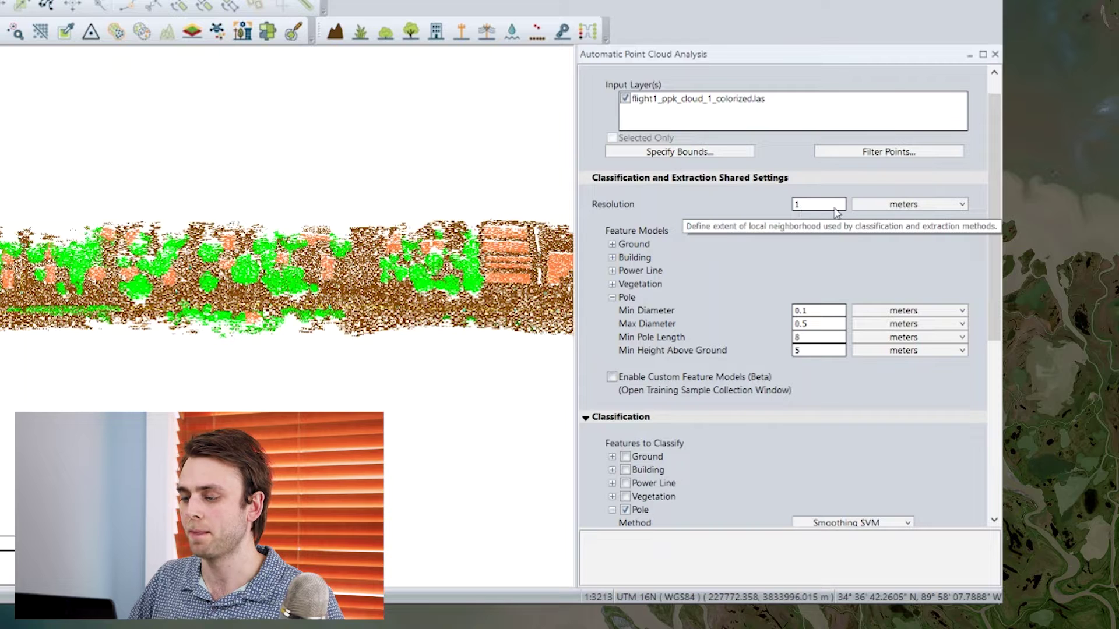
scroll(699, 311, "down", 5)
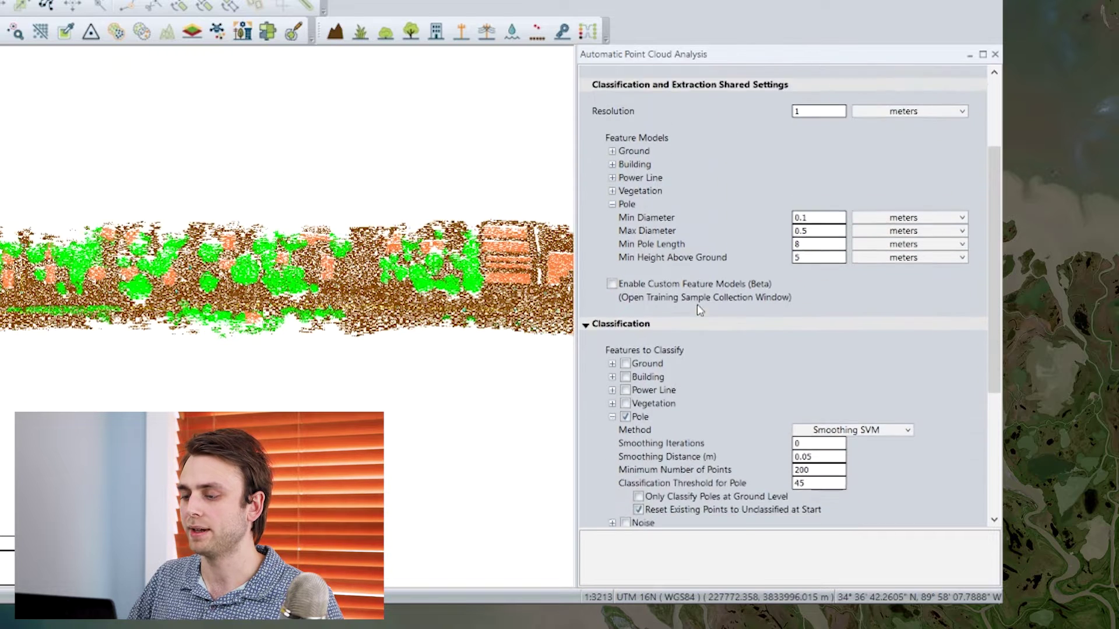
Set the Pole classification Method to Max Likelihood instead of Smoothing SVM
scroll(701, 304, "down", 3)
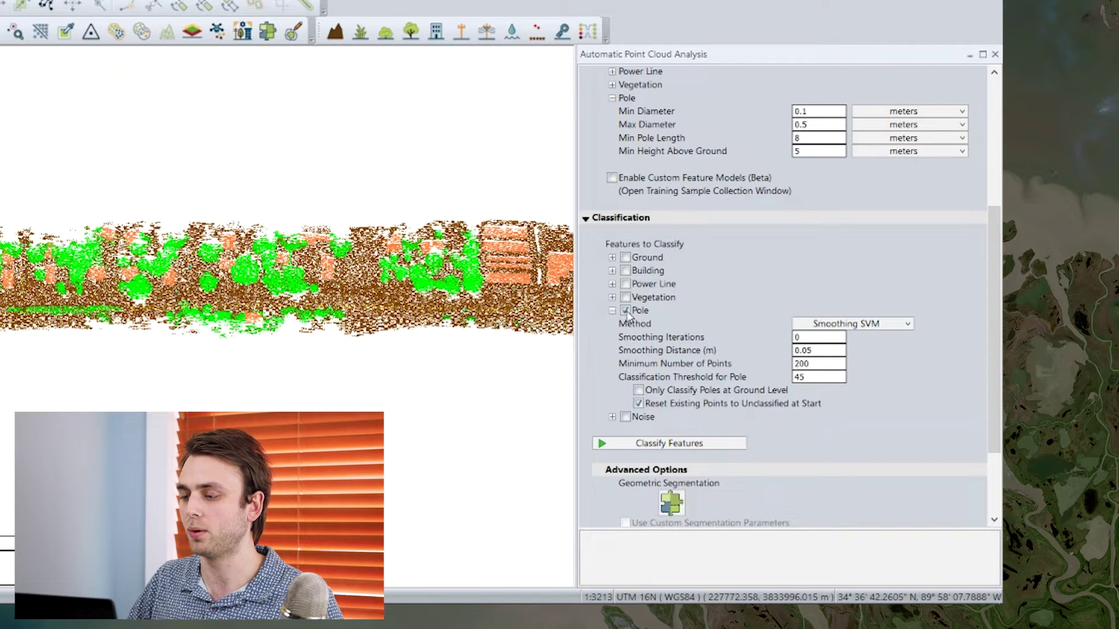
left_click(833, 324)
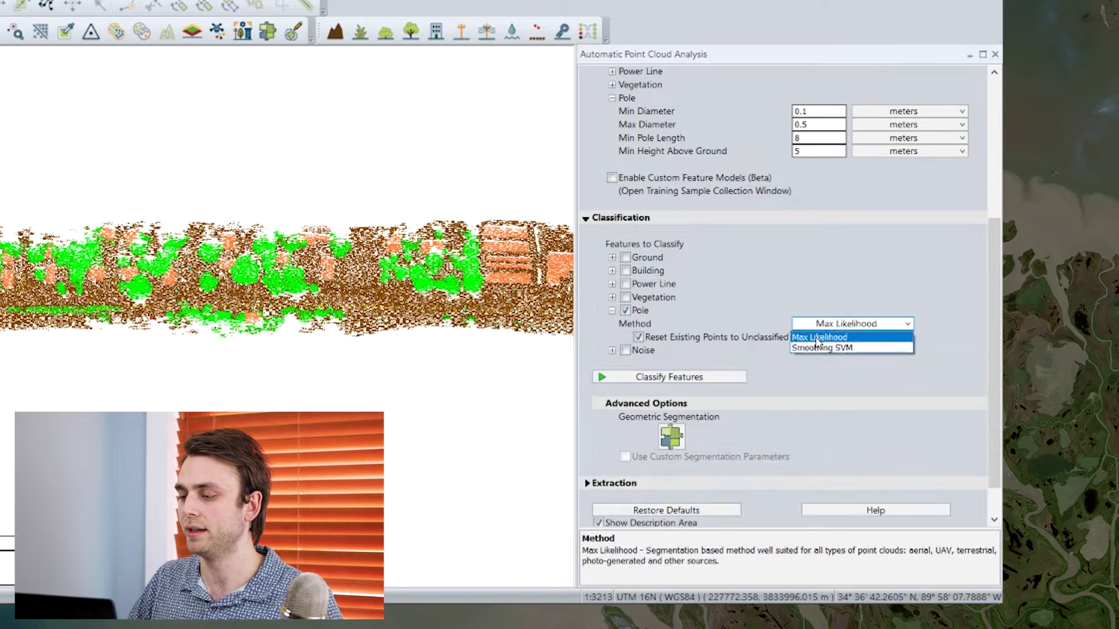
left_click(818, 339)
left_click(820, 330)
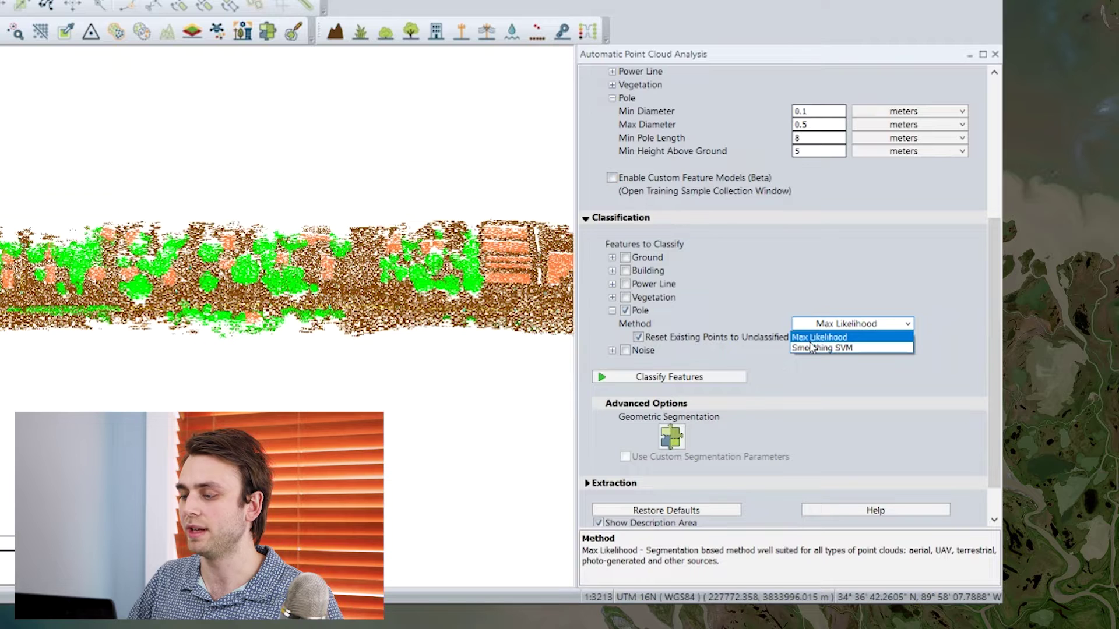
left_click(807, 349)
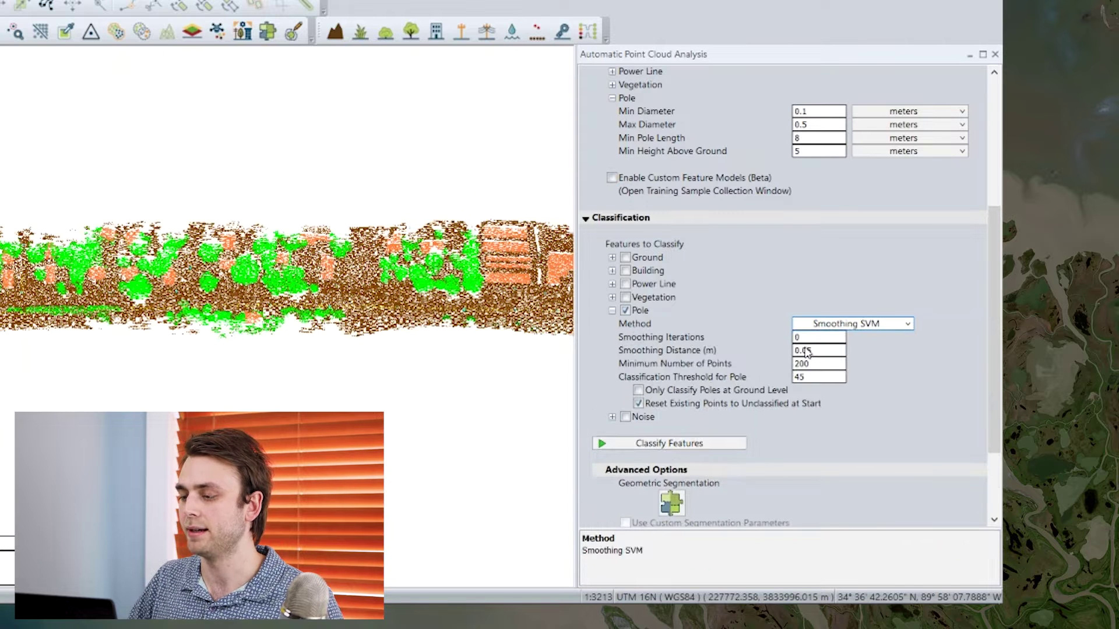
left_click(824, 326)
left_click(814, 337)
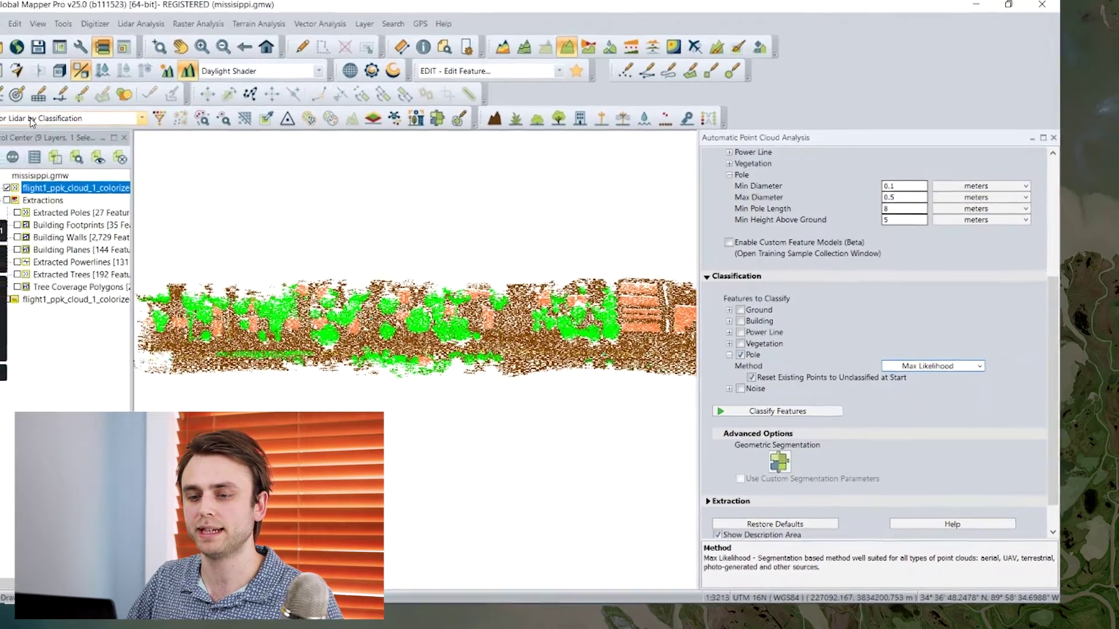
left_click(16, 68)
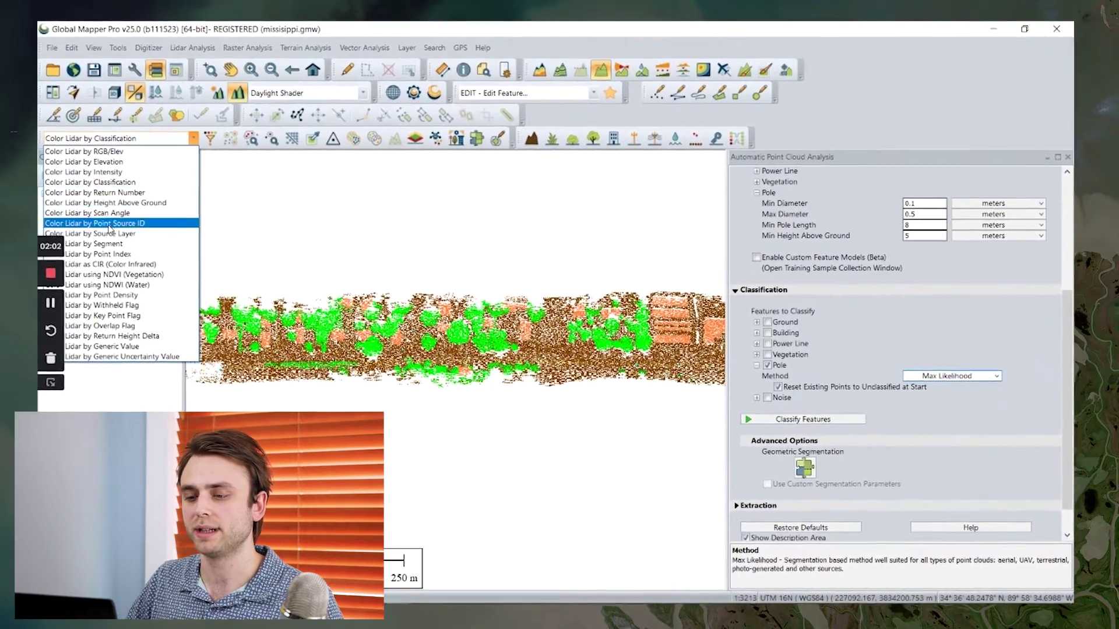
Colour the lidar points by segment and zoom in on the cloud
left_click(121, 245)
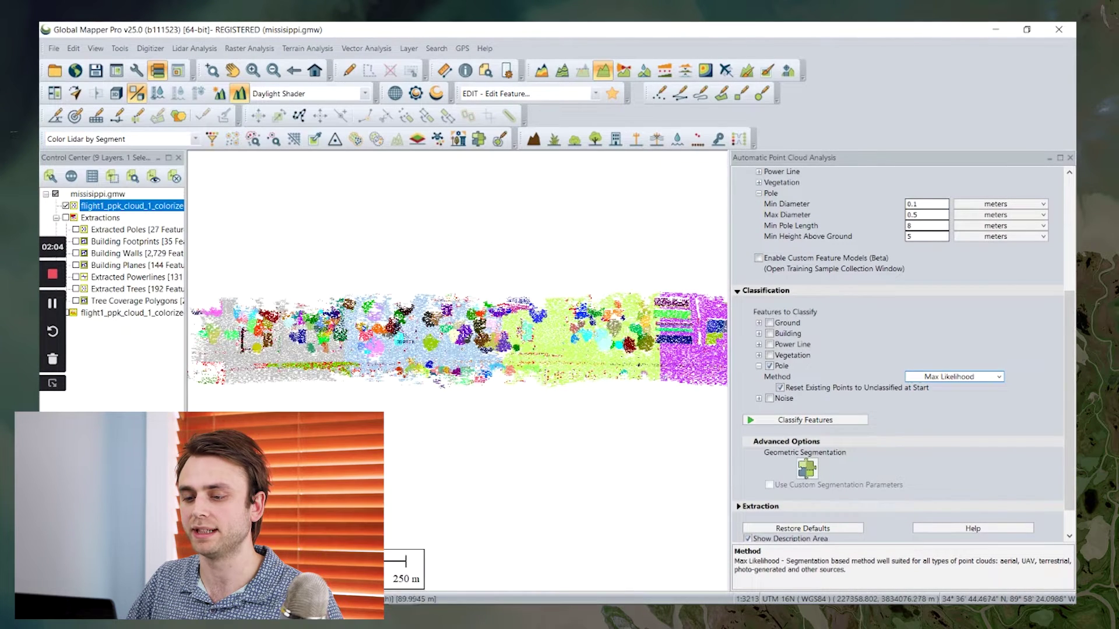
scroll(457, 329, "up", 2)
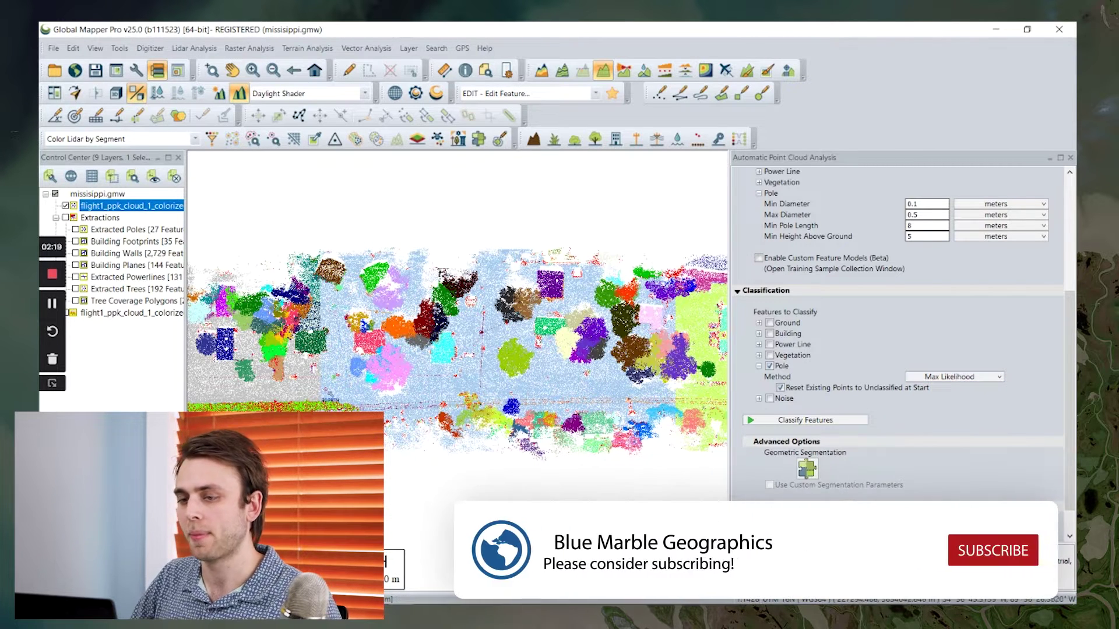
left_click(115, 141)
Recolour the cloud by classification, set the pole method to Smoothing SVM, and close the panel
left_click(111, 171)
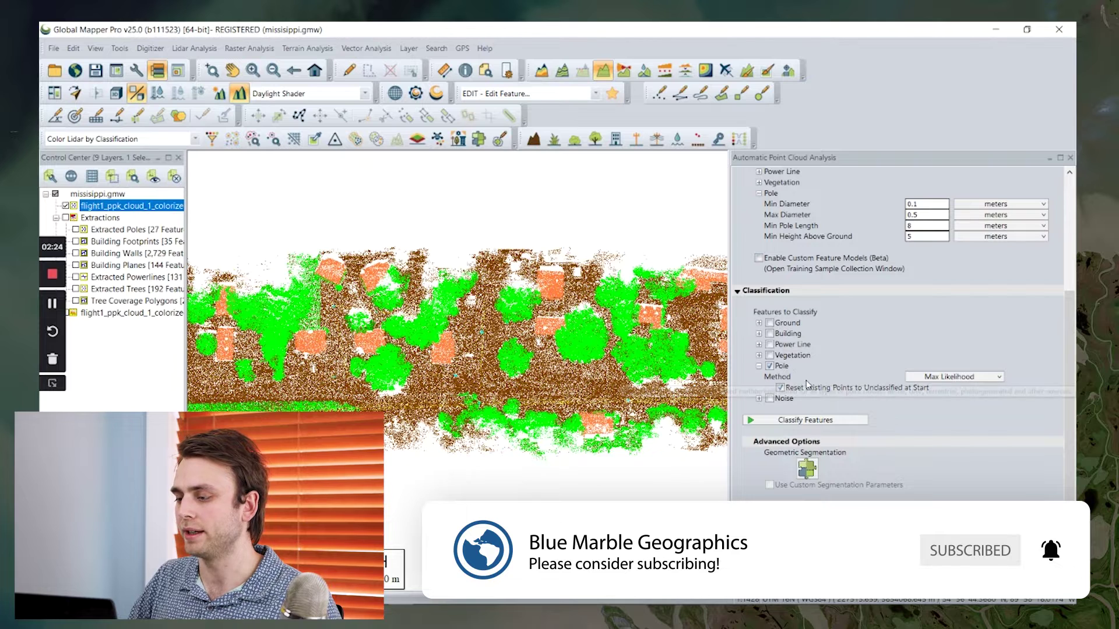
left_click(917, 377)
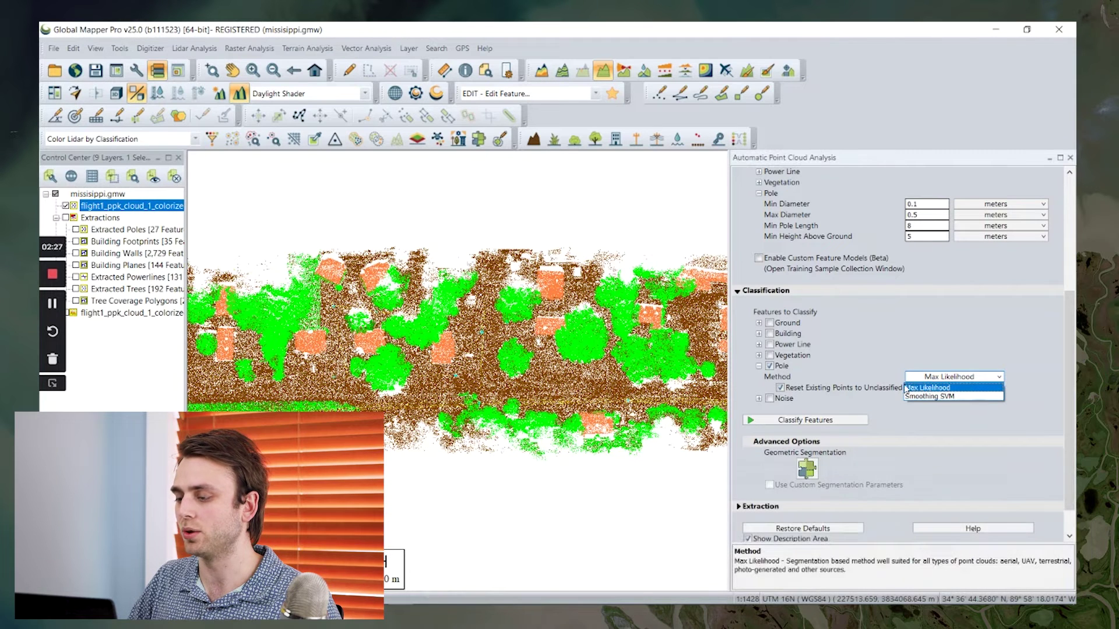
left_click(919, 398)
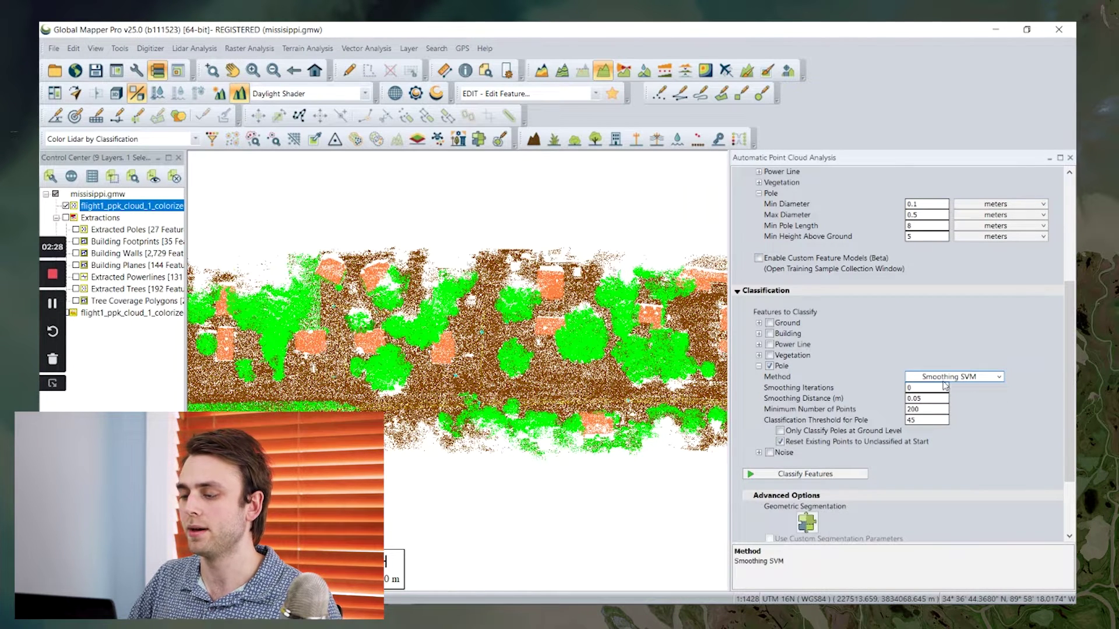
mouse_move(868, 390)
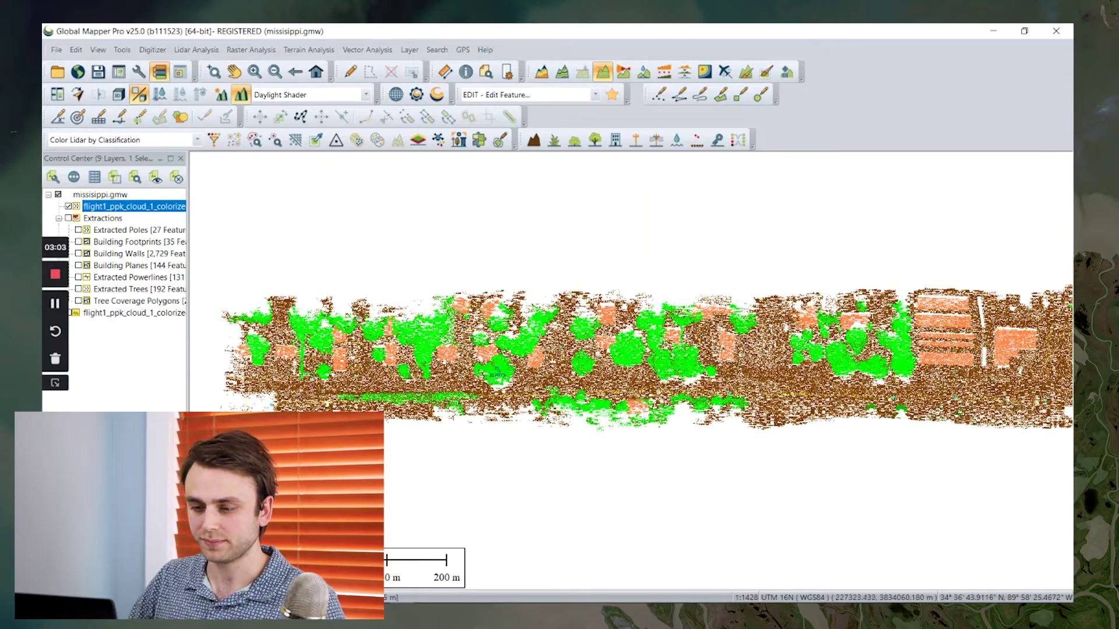
scroll(501, 366, "up", 1)
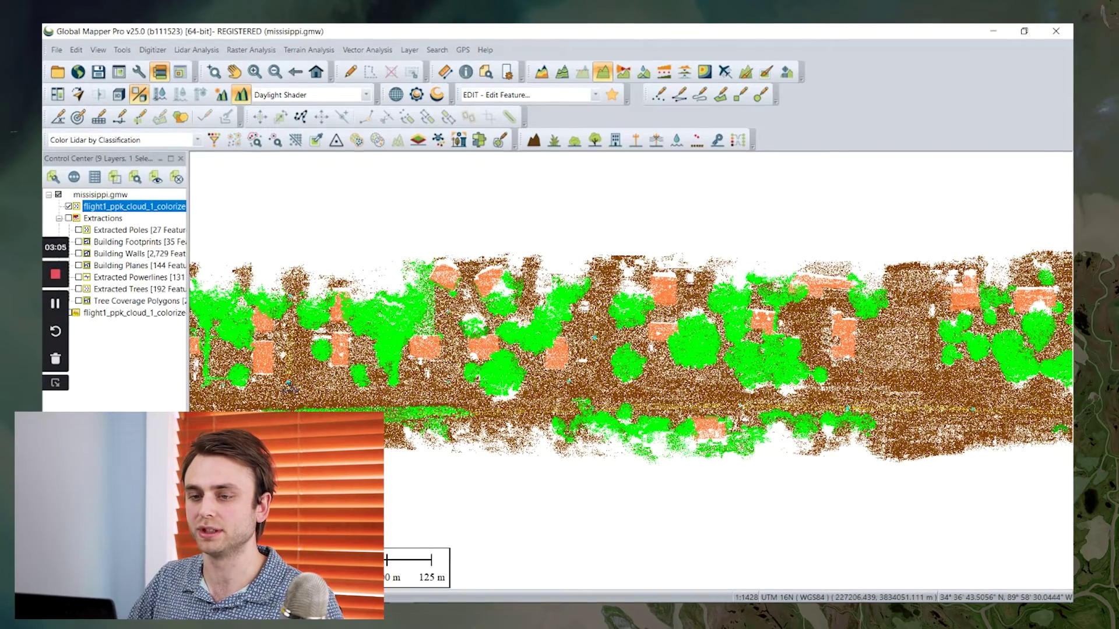
View the point cloud in the 3D Viewer, orbit to inspect trees and ground, then close it
left_click(119, 95)
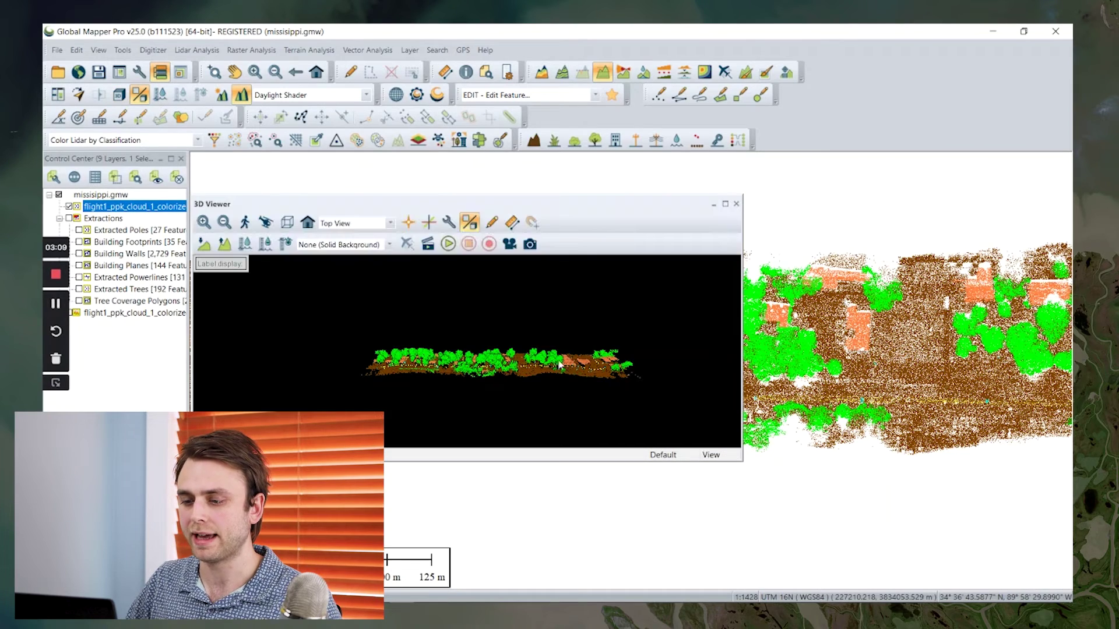
left_click_drag(562, 365, 509, 395)
scroll(460, 291, "up", 10)
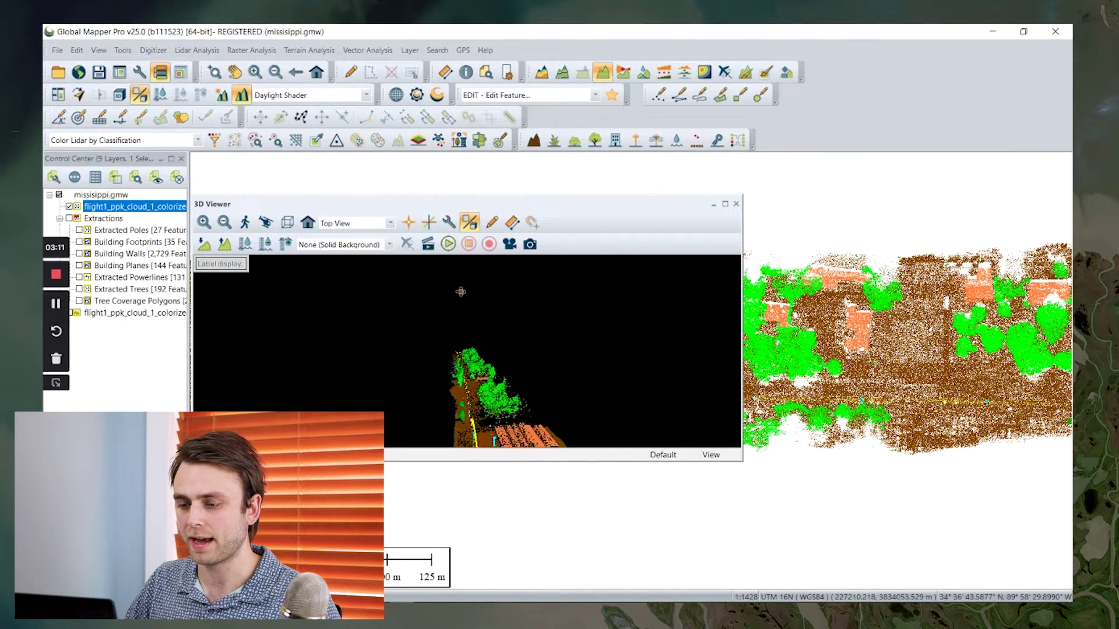
scroll(476, 415, "down", 6)
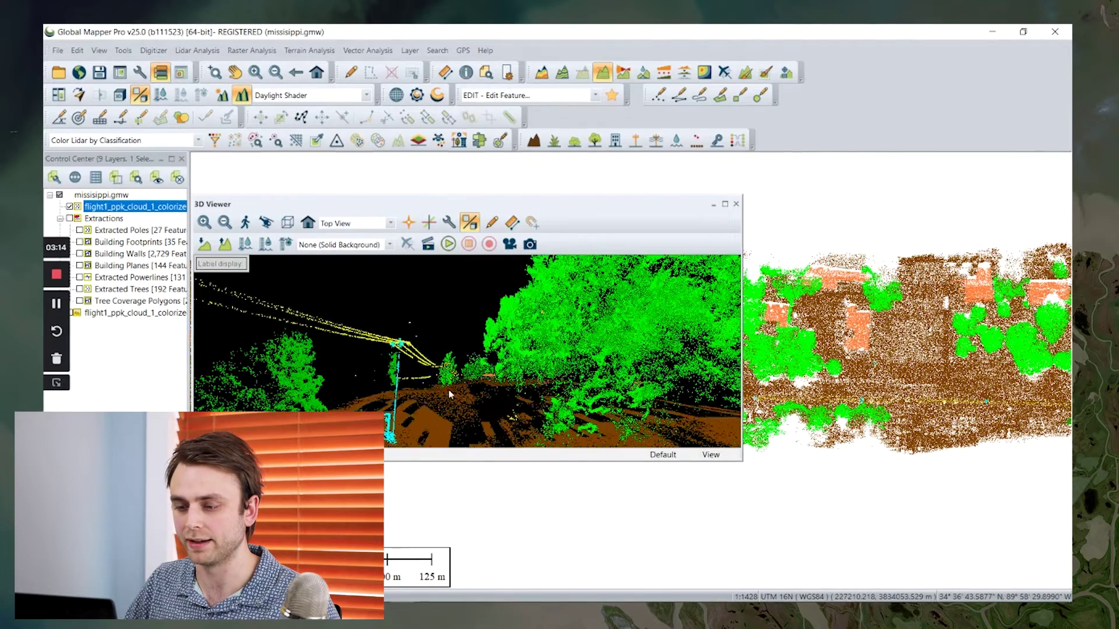
left_click_drag(449, 394, 477, 350)
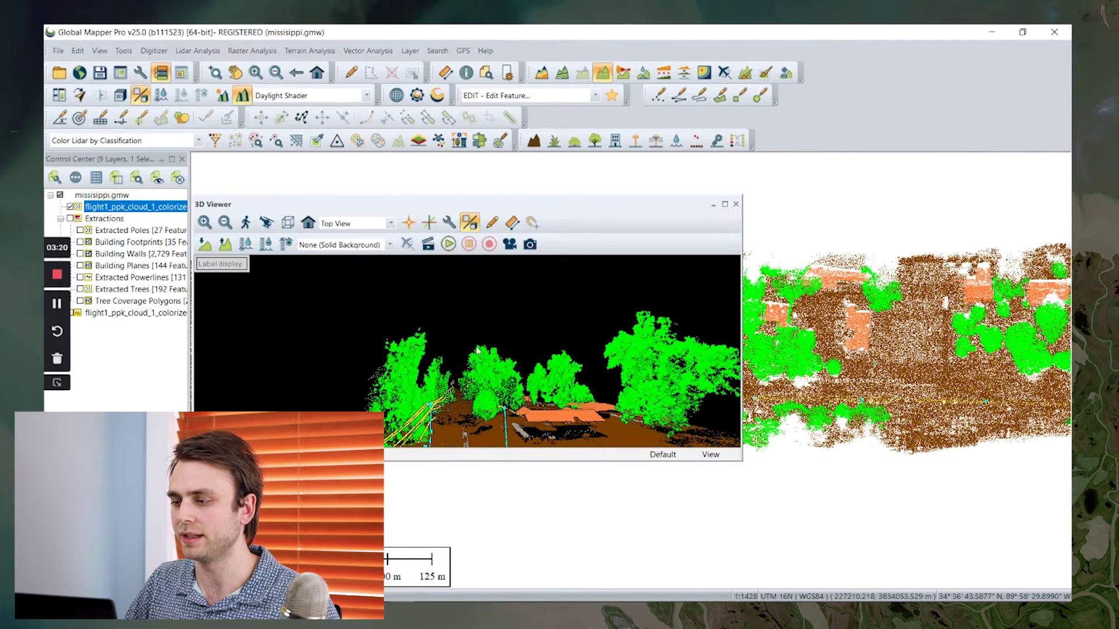
left_click(736, 204)
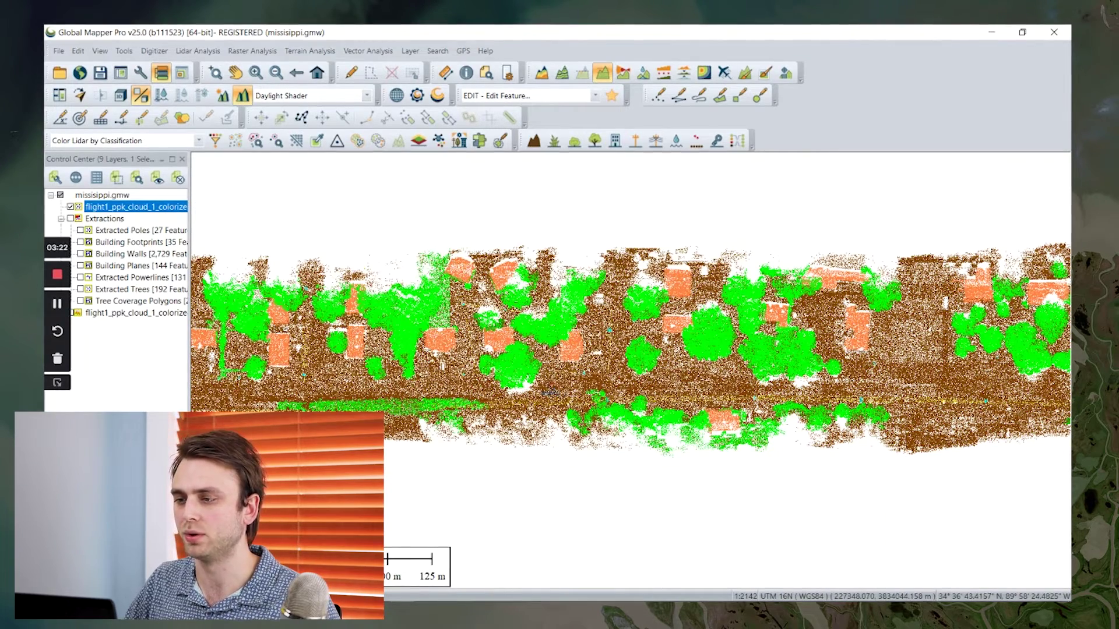
scroll(549, 392, "down", 2)
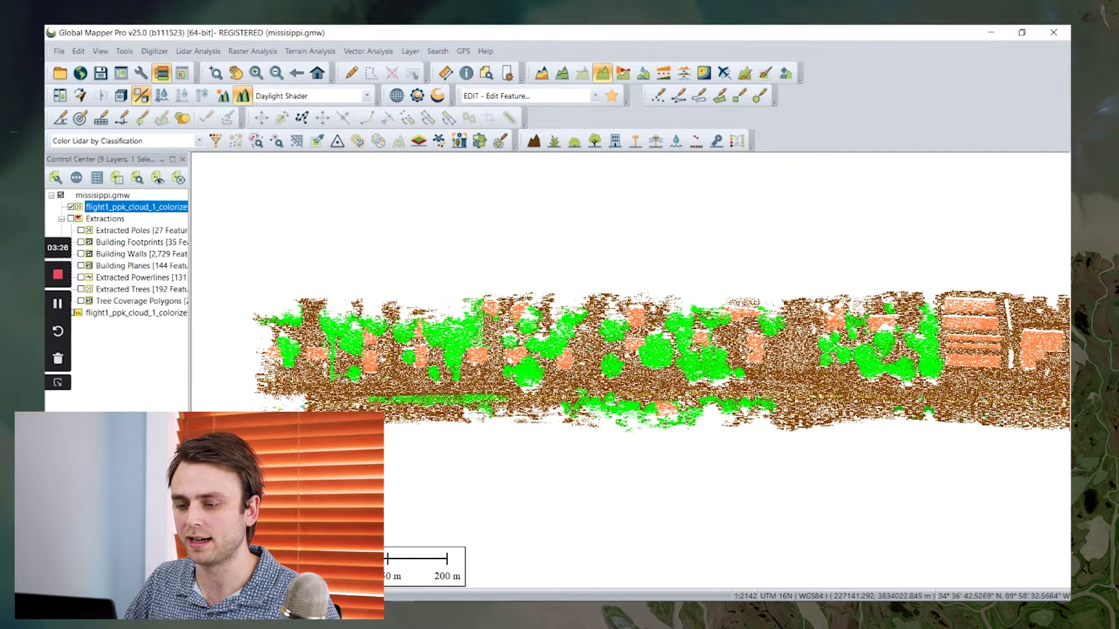
left_click(302, 408)
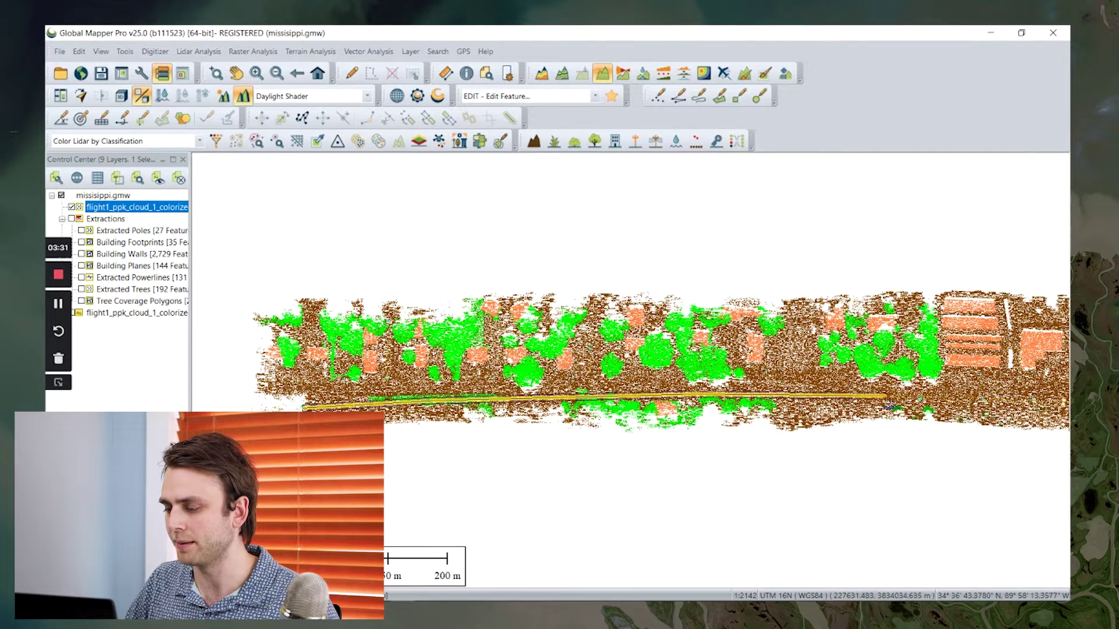
right_click(924, 400)
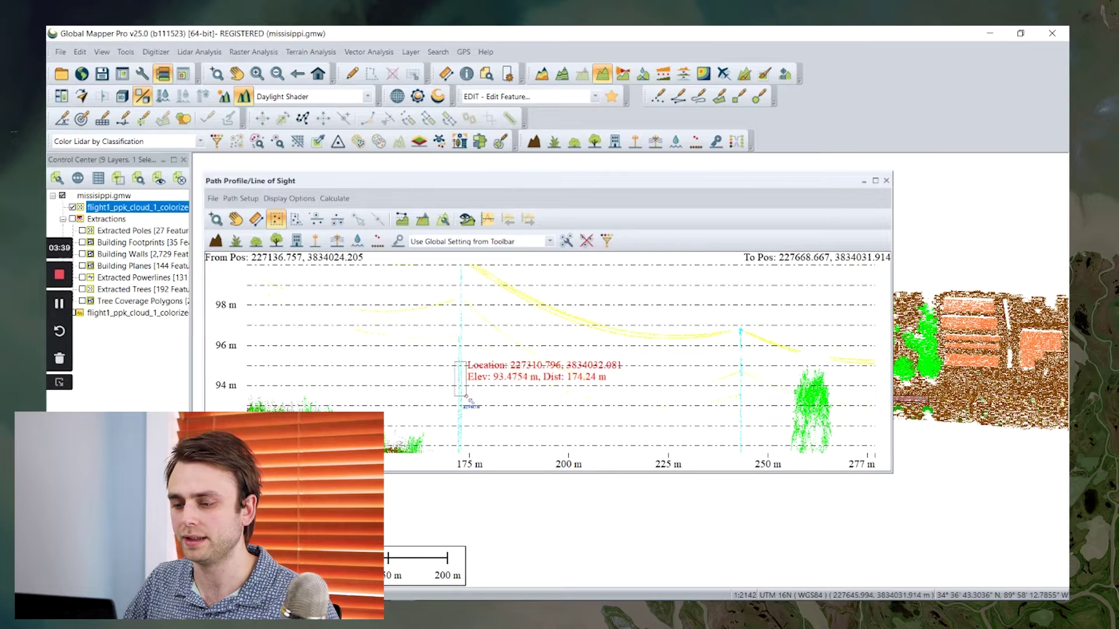
left_click(457, 387)
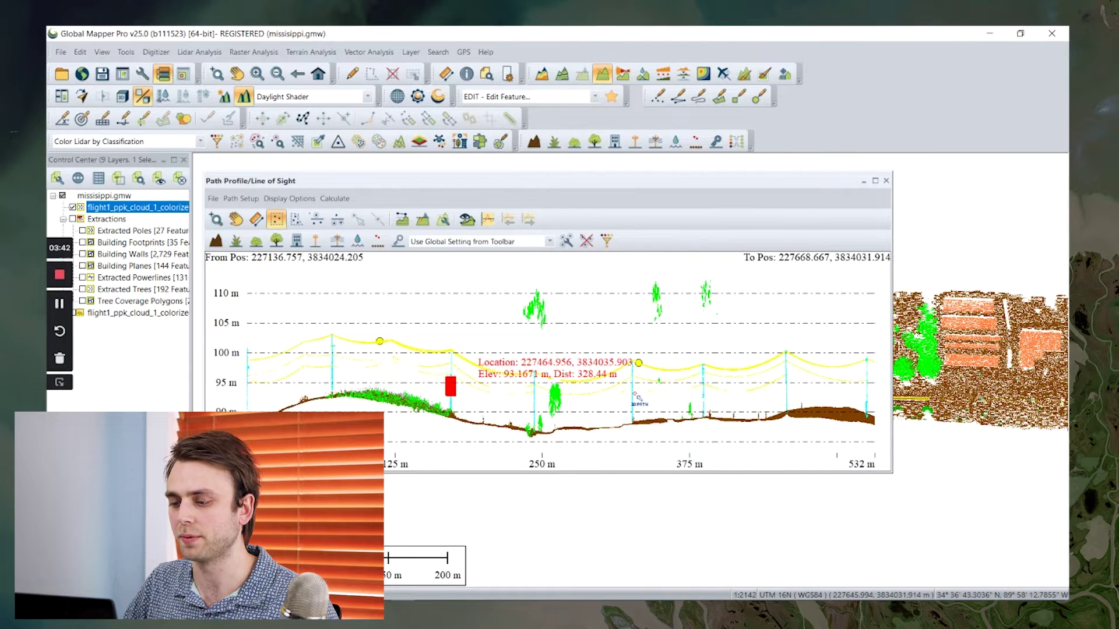
scroll(629, 394, "up", 2)
scroll(628, 392, "down", 2)
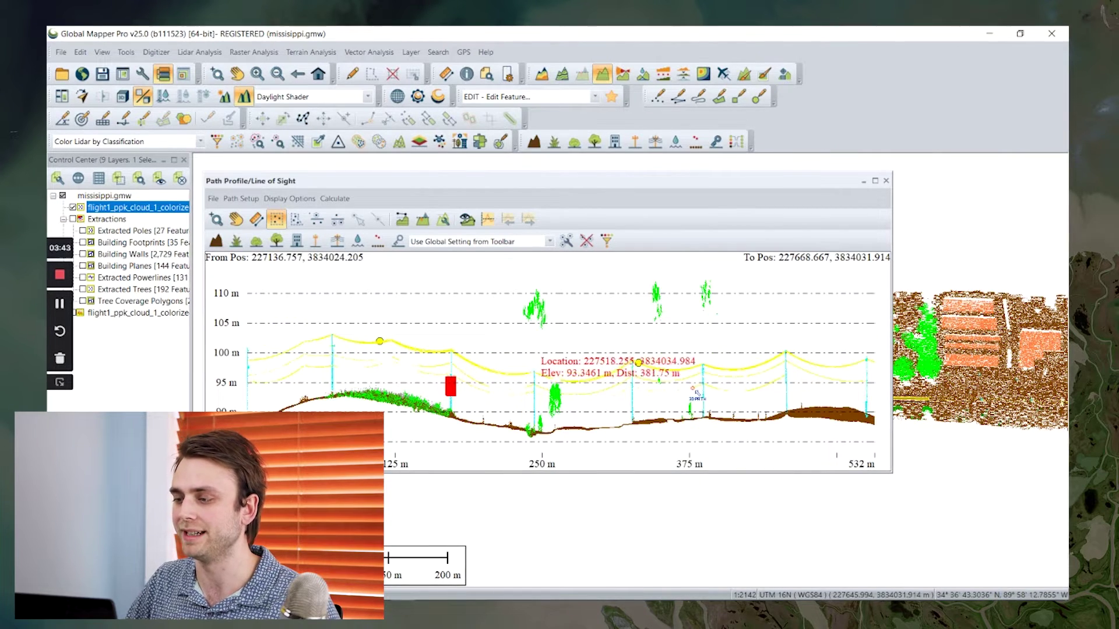
left_click(886, 181)
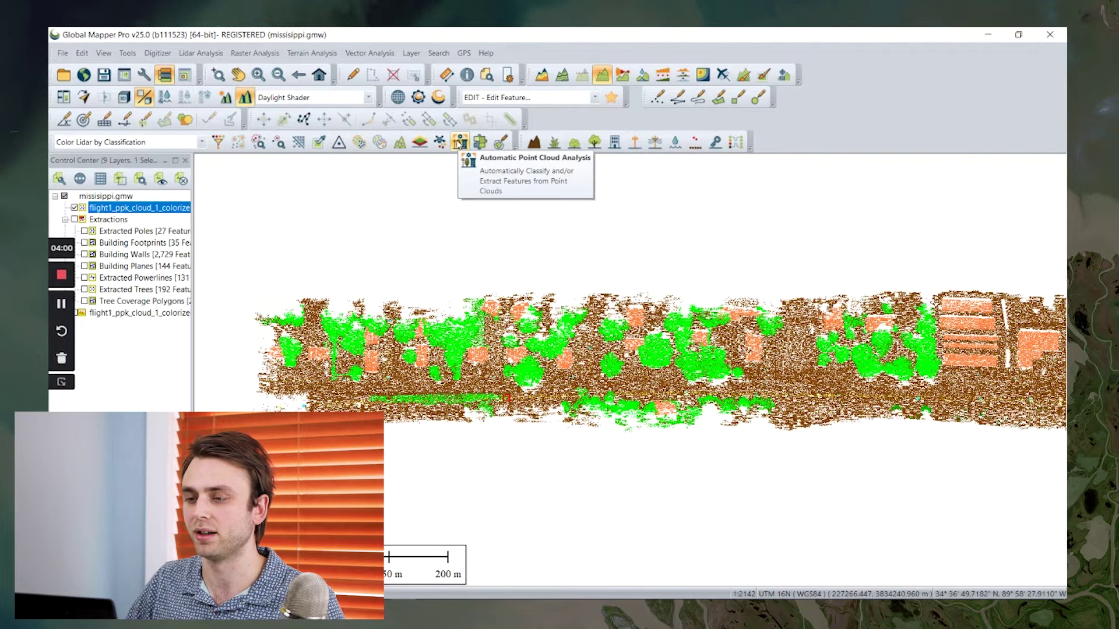
left_click(460, 143)
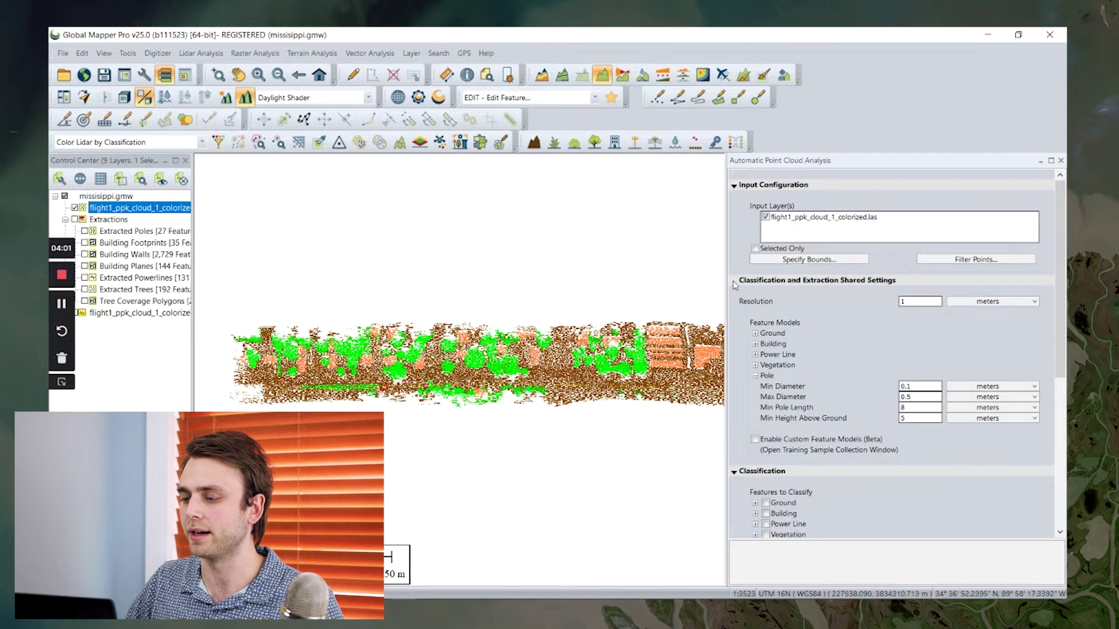
scroll(833, 402, "down", 3)
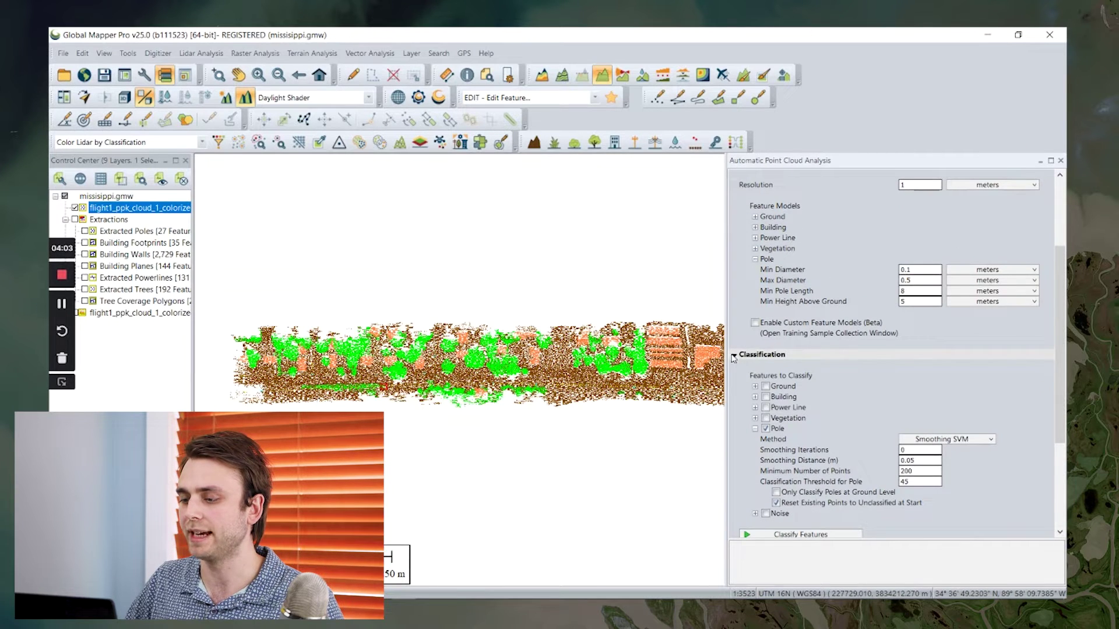
left_click(733, 355)
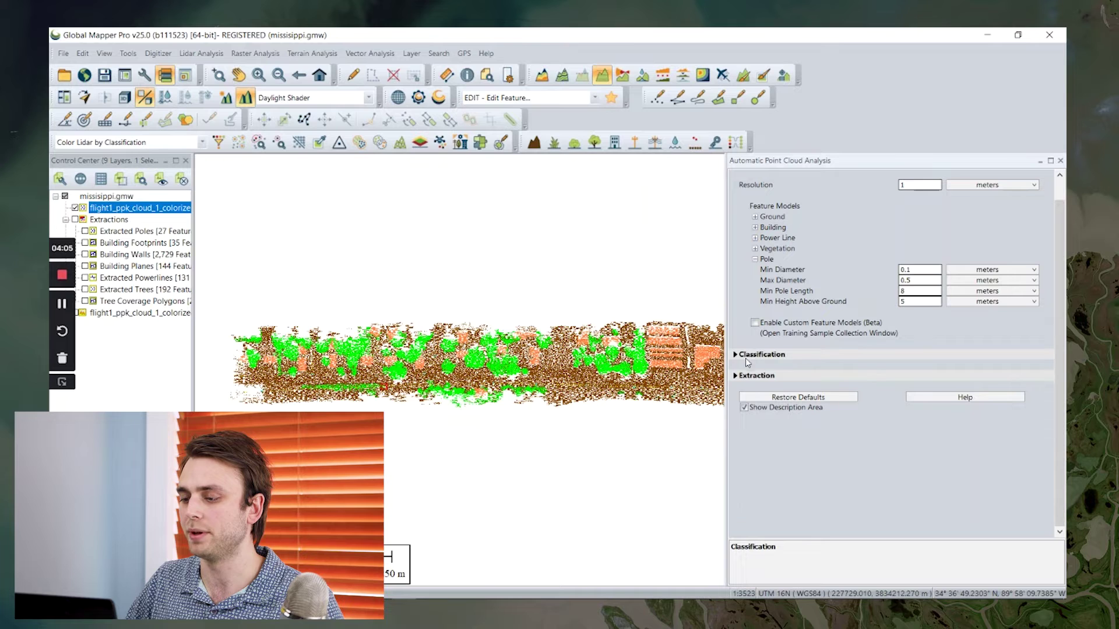
left_click(736, 376)
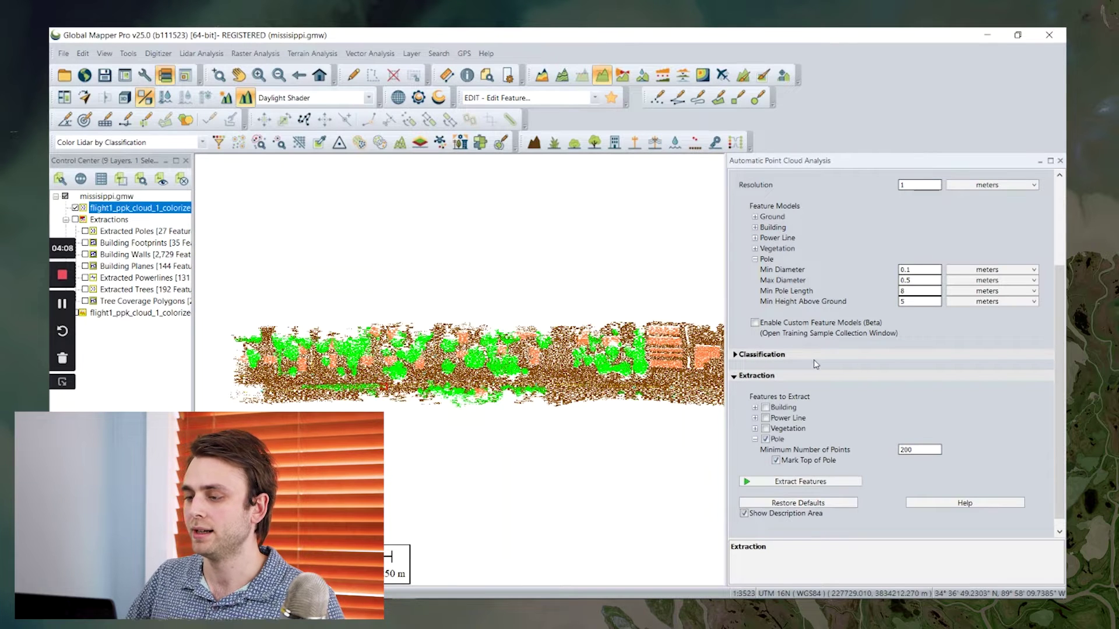
scroll(816, 364, "down", 1)
scroll(824, 364, "up", 4)
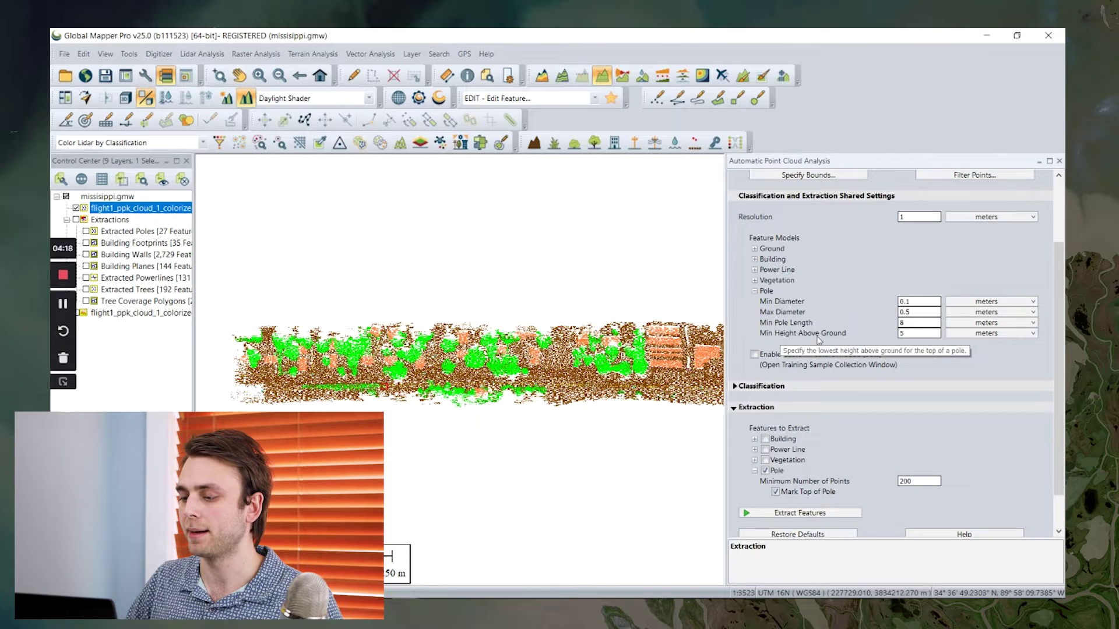
scroll(819, 340, "down", 1)
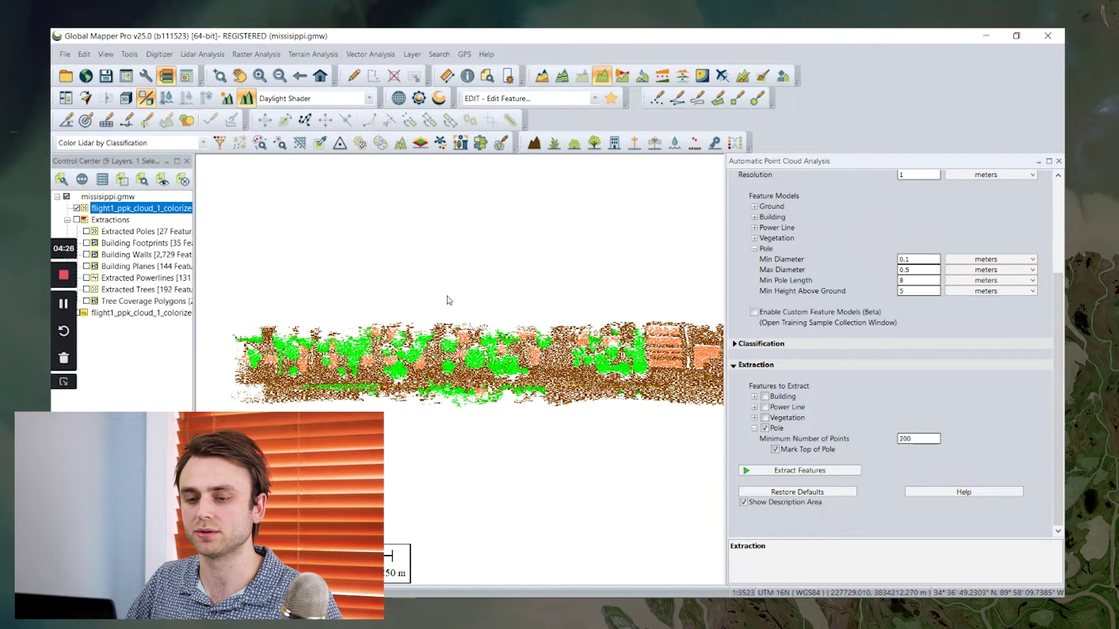
key("Escape")
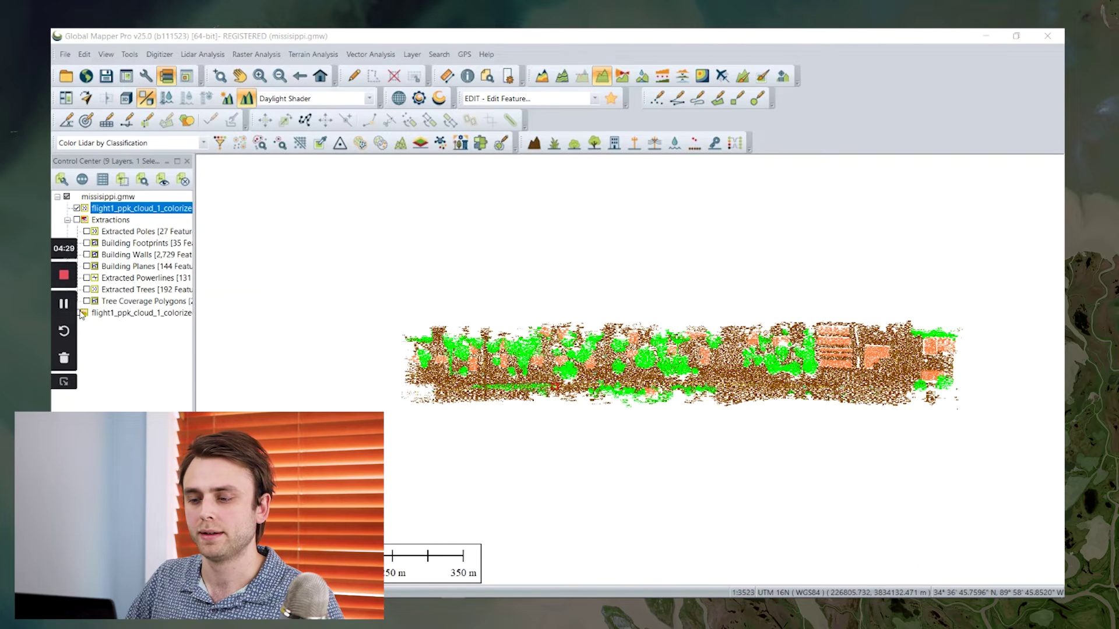
Turn on the DTM layer, hide the colourised point cloud, and show the 27 Extracted Poles
left_click(81, 313)
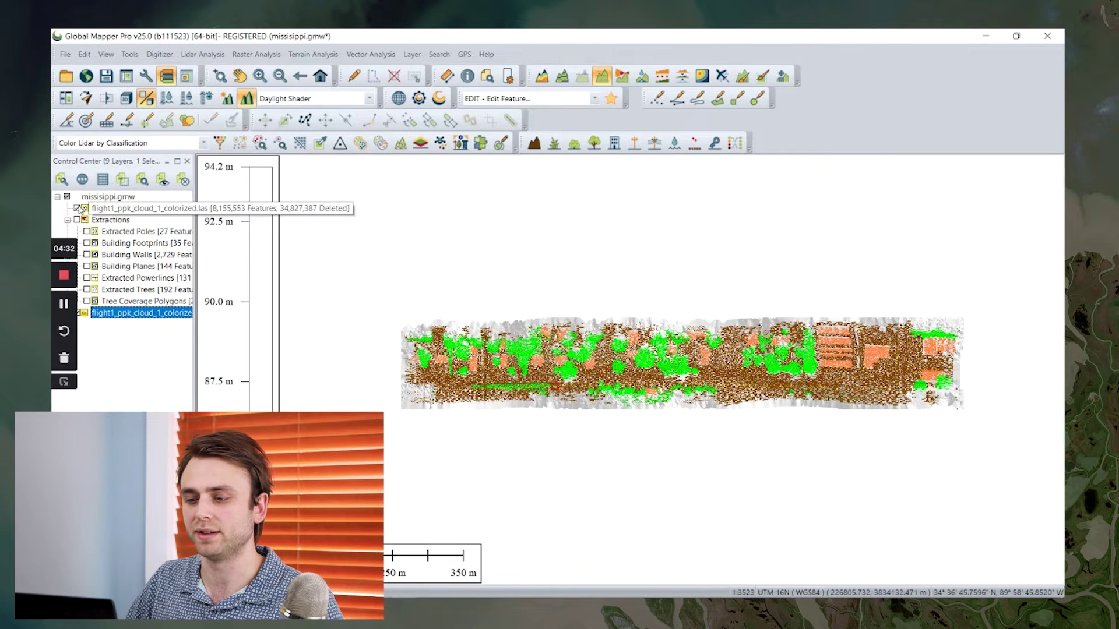
left_click(77, 208)
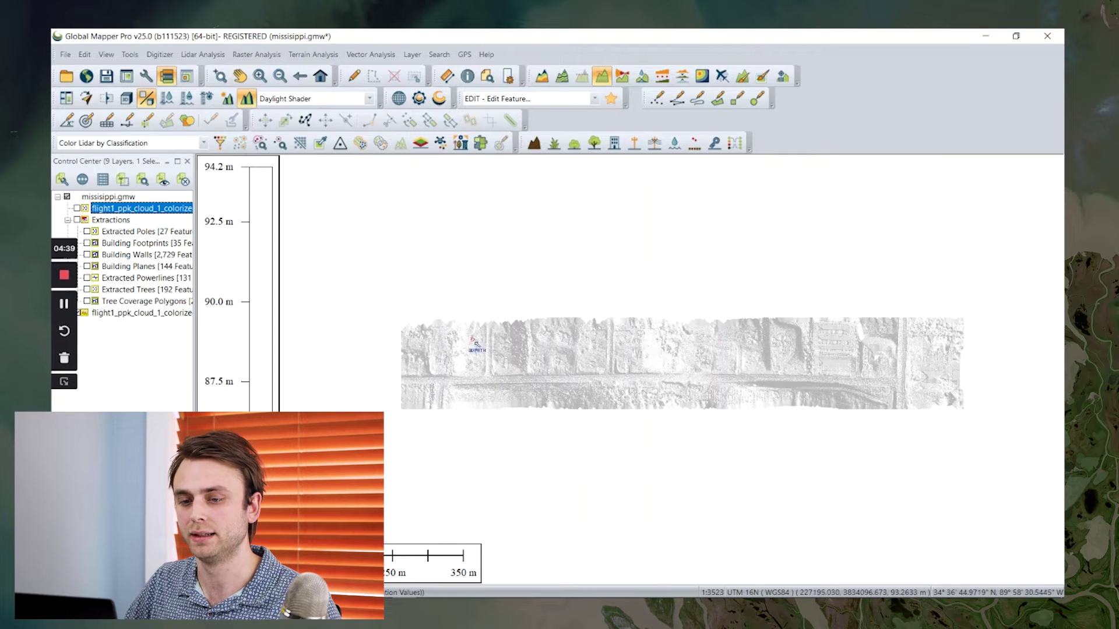
left_click(87, 231)
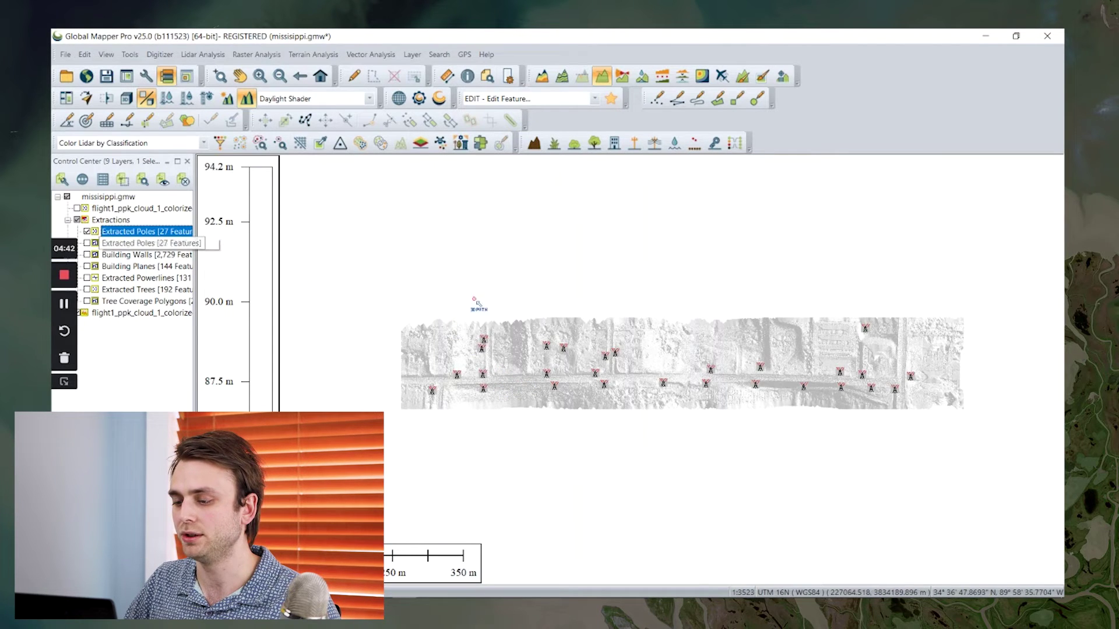
scroll(662, 366, "up", 1)
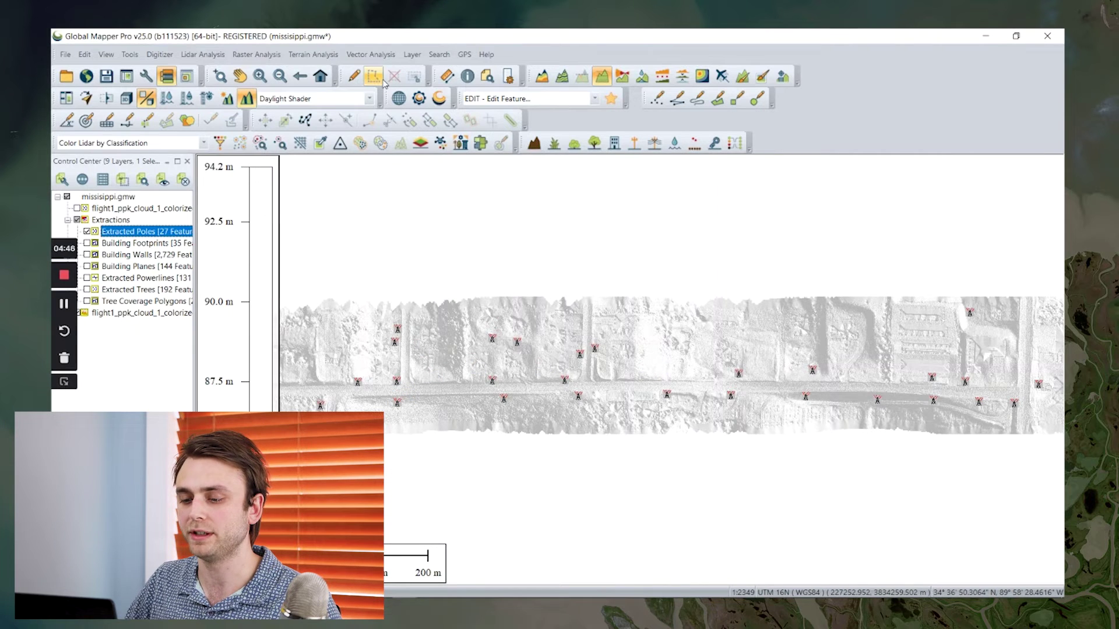
left_click(471, 77)
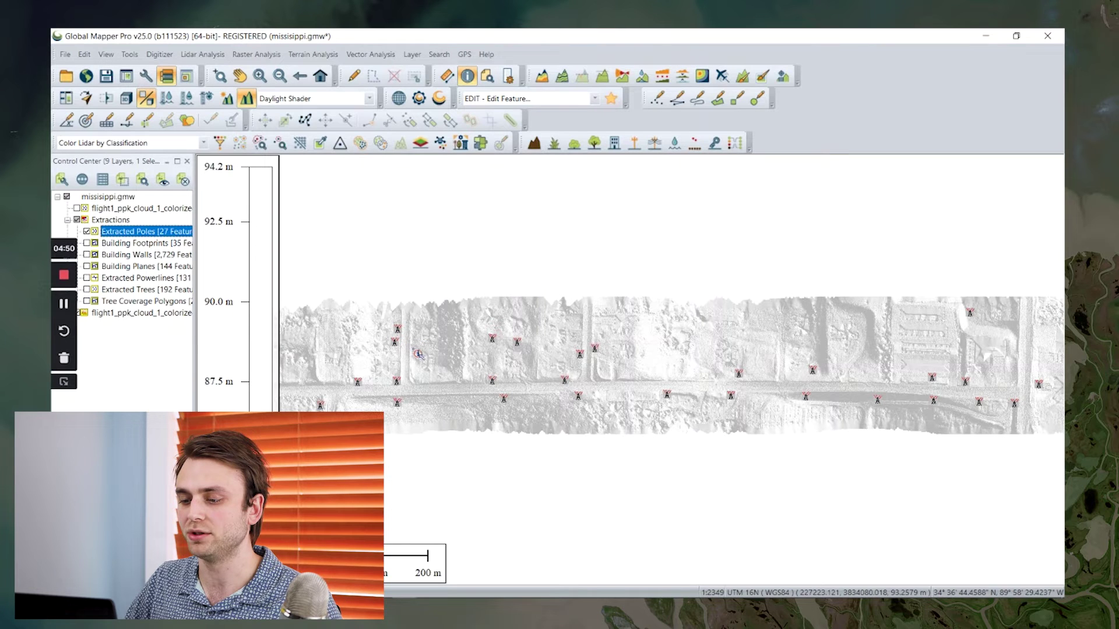
Check one pole's attributes (Tower, HEIGHT 10.344) and keep Tower points as Power Pole 3D models
left_click(497, 346)
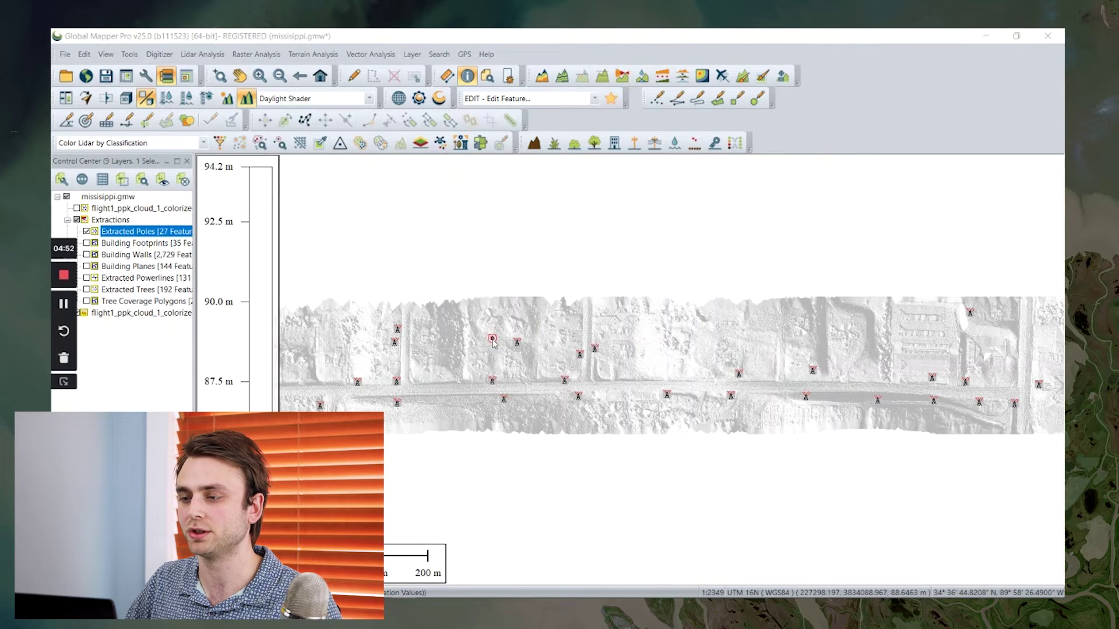
mouse_move(571, 117)
left_mouse_down()
mouse_move(580, 134)
mouse_move(590, 116)
left_mouse_up()
left_click(358, 264)
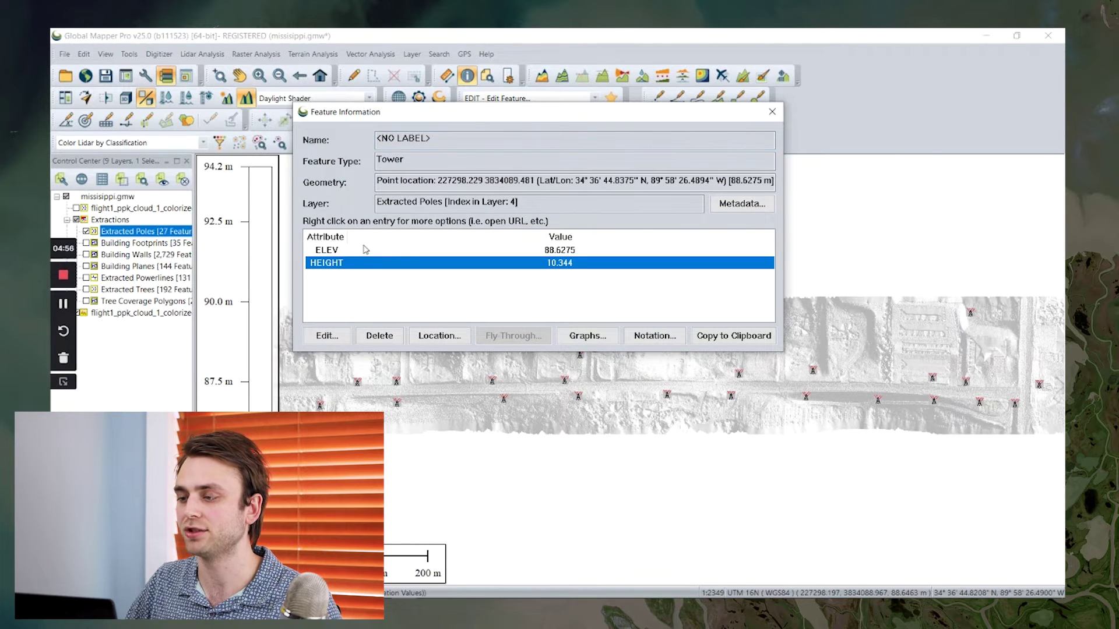
left_click(772, 111)
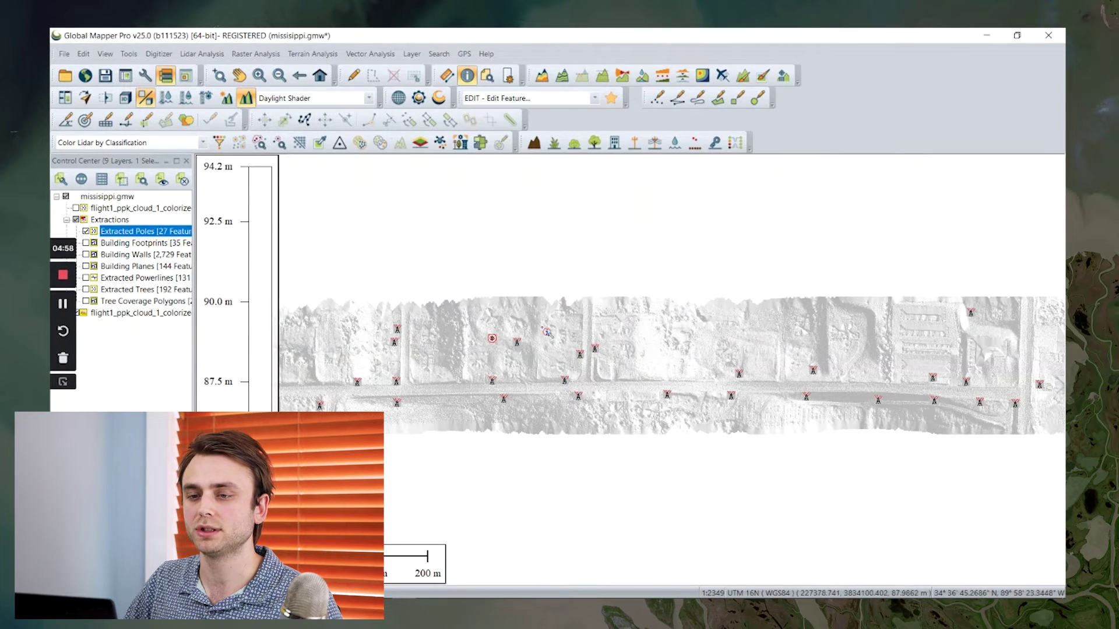
left_click(147, 76)
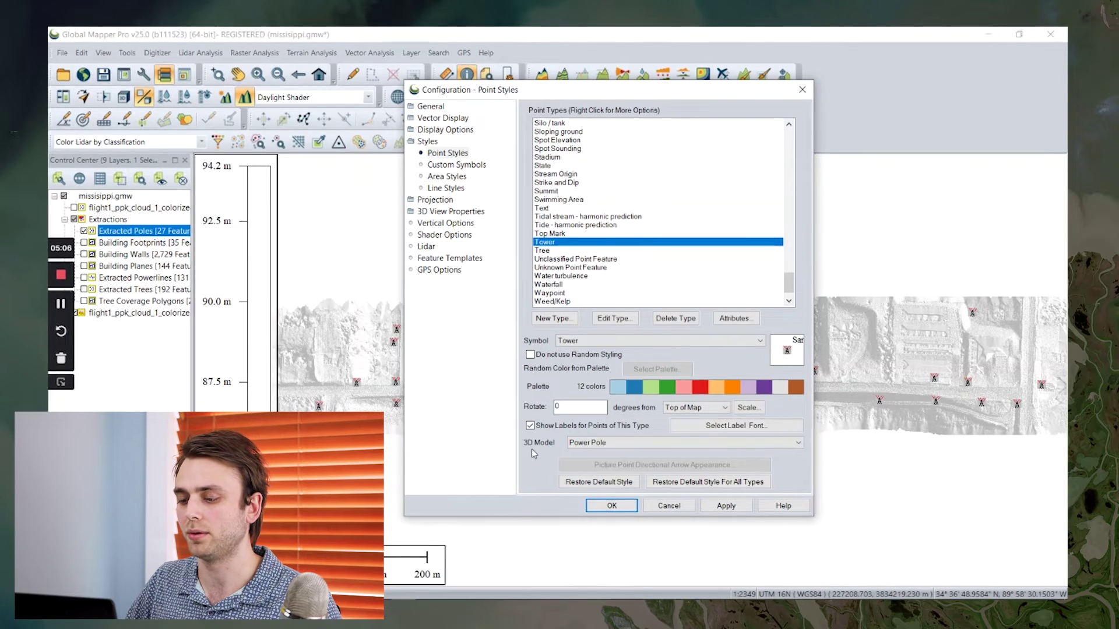
left_click(611, 505)
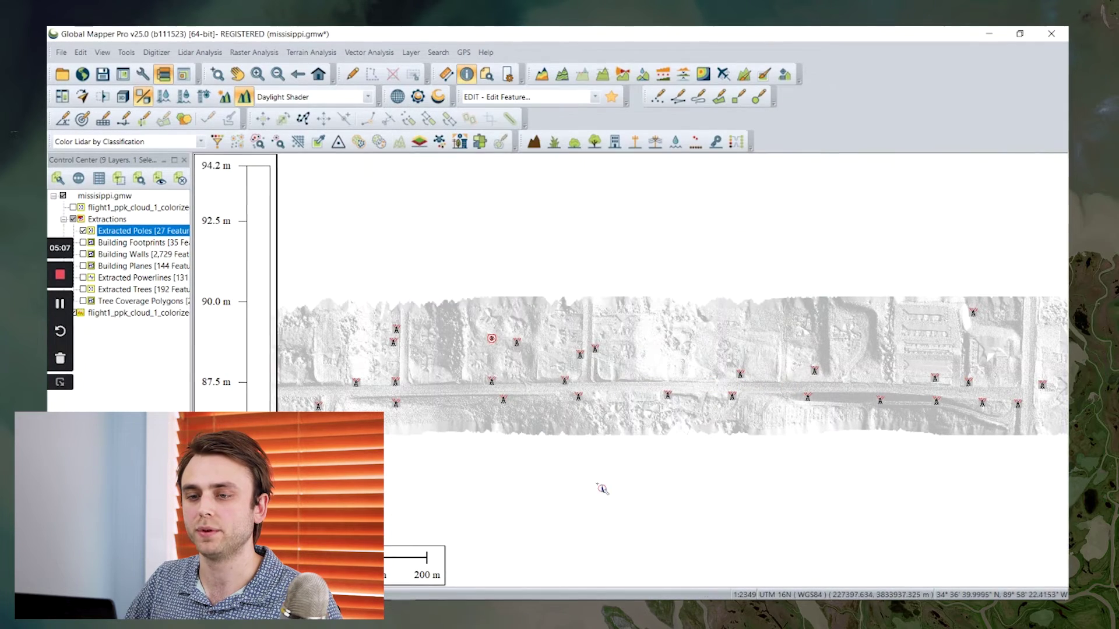
Open the 3D Viewer and orbit down to a low side view of the pole models
left_click(122, 96)
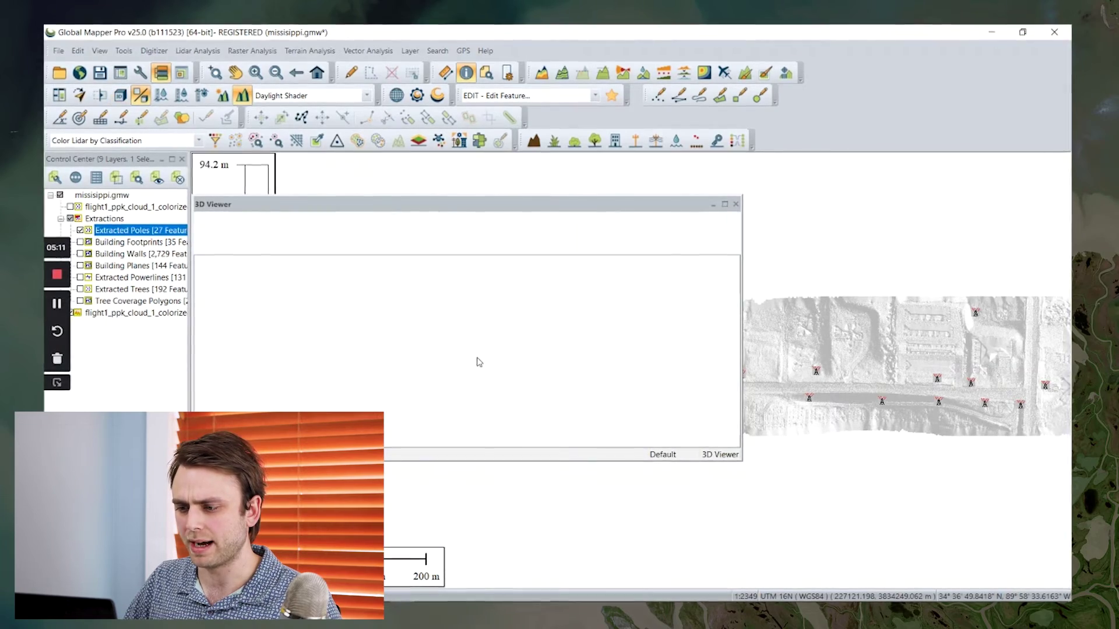
left_click_drag(466, 260, 472, 396)
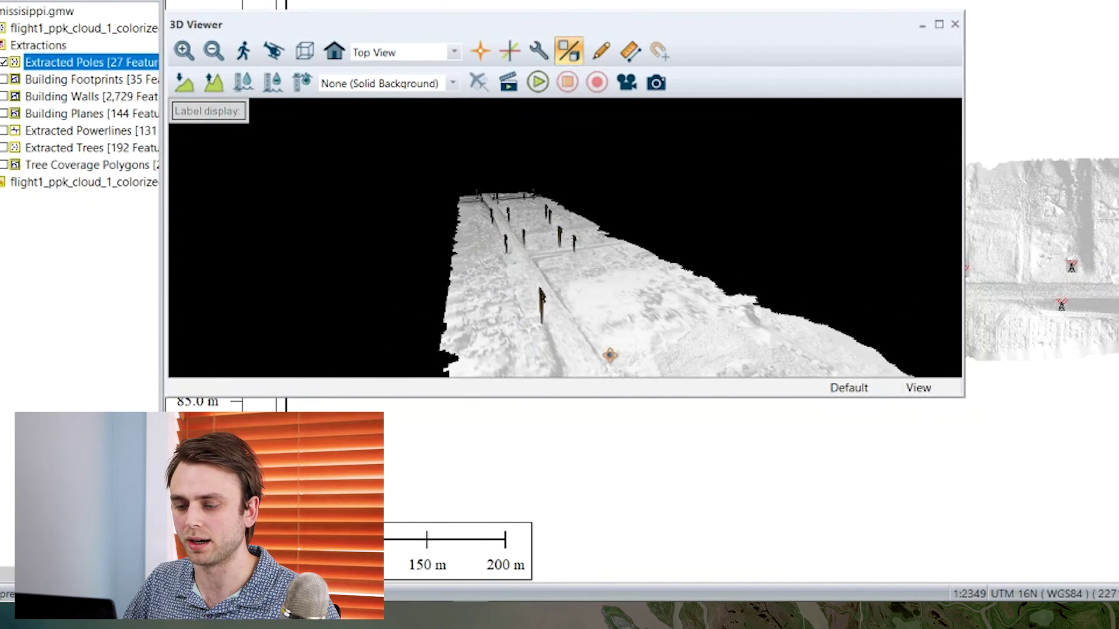
left_click_drag(472, 350, 578, 274)
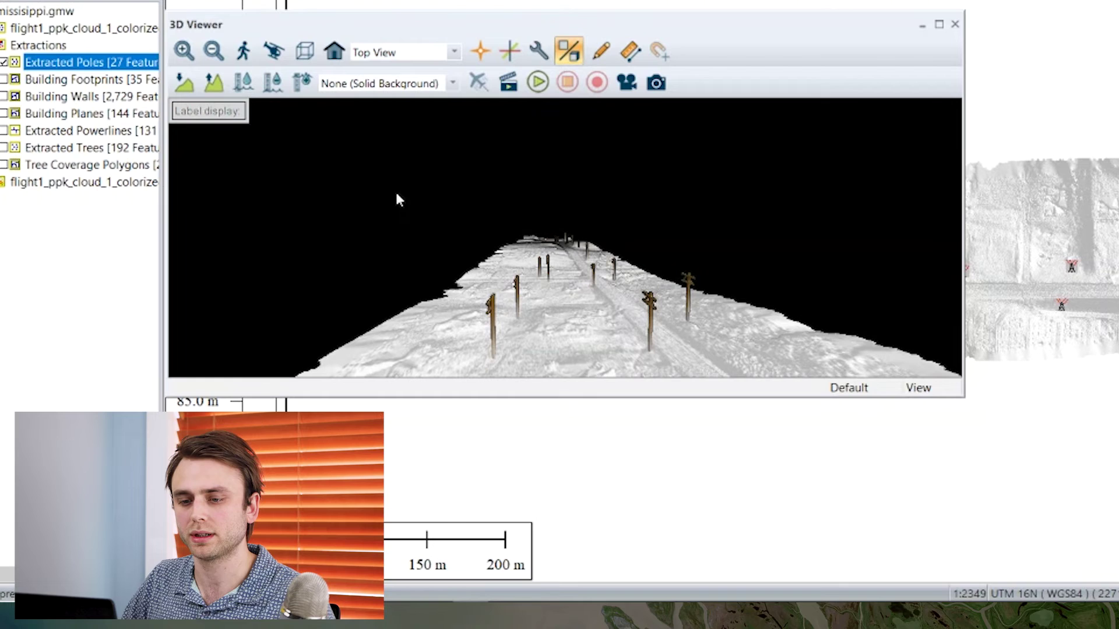
Turn on Extracted Powerlines, Building Footprints, Building Walls and Building Planes layers
left_click(3, 132)
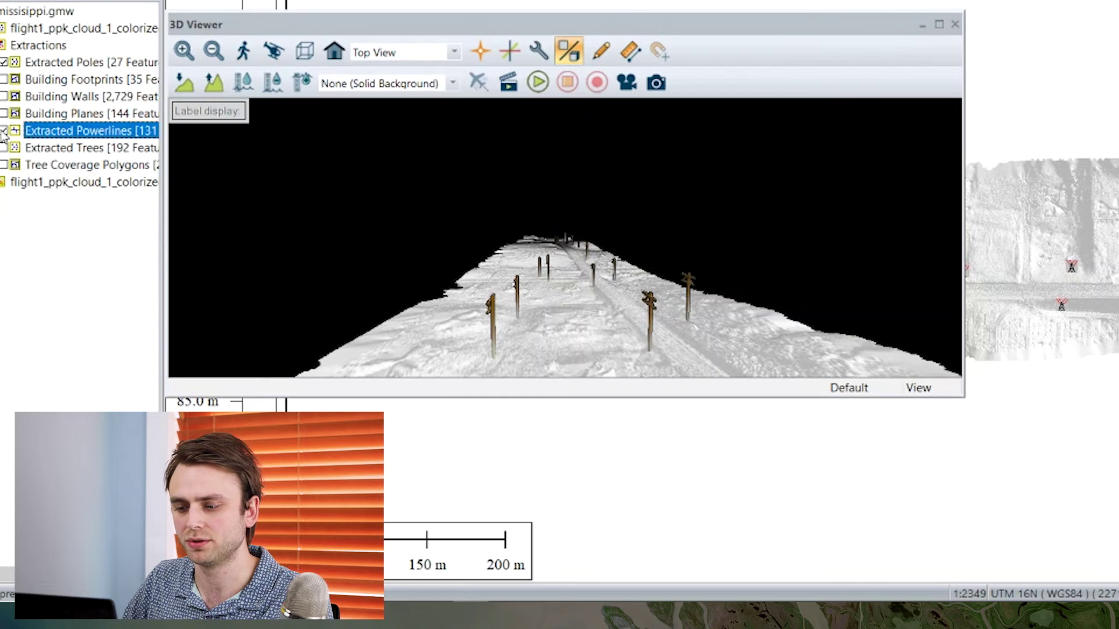
left_click(3, 131)
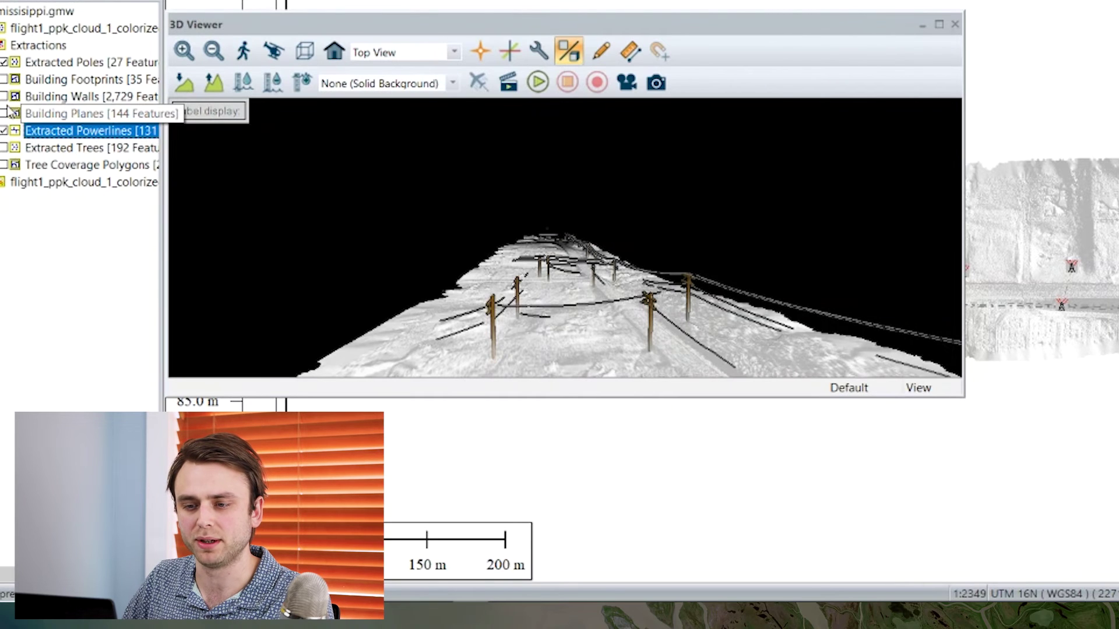
left_click(5, 80)
left_click(4, 97)
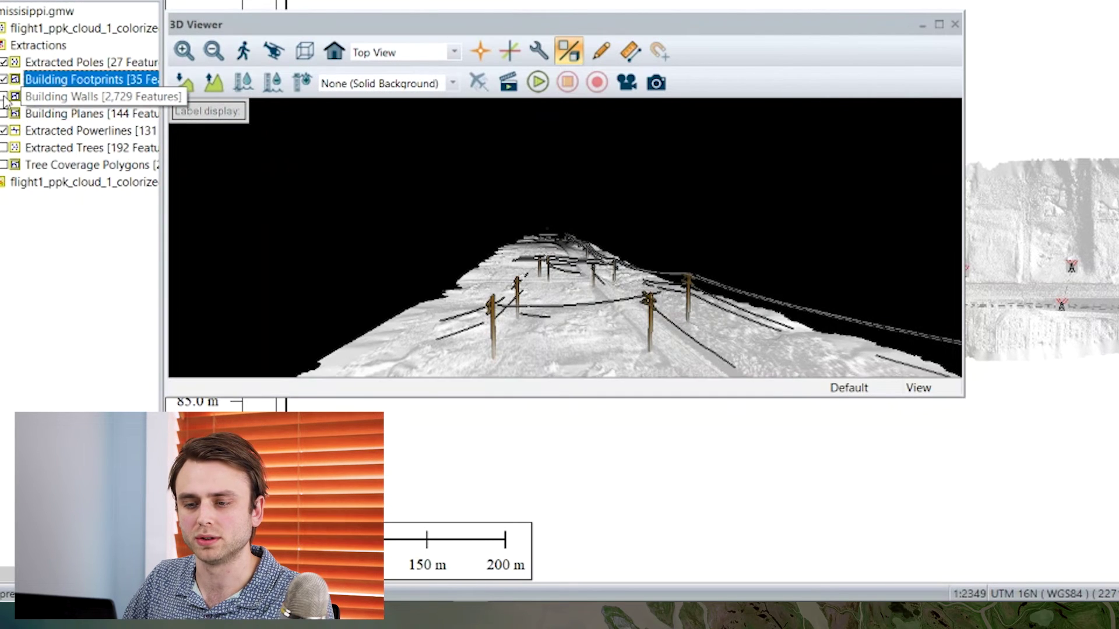
left_click(4, 115)
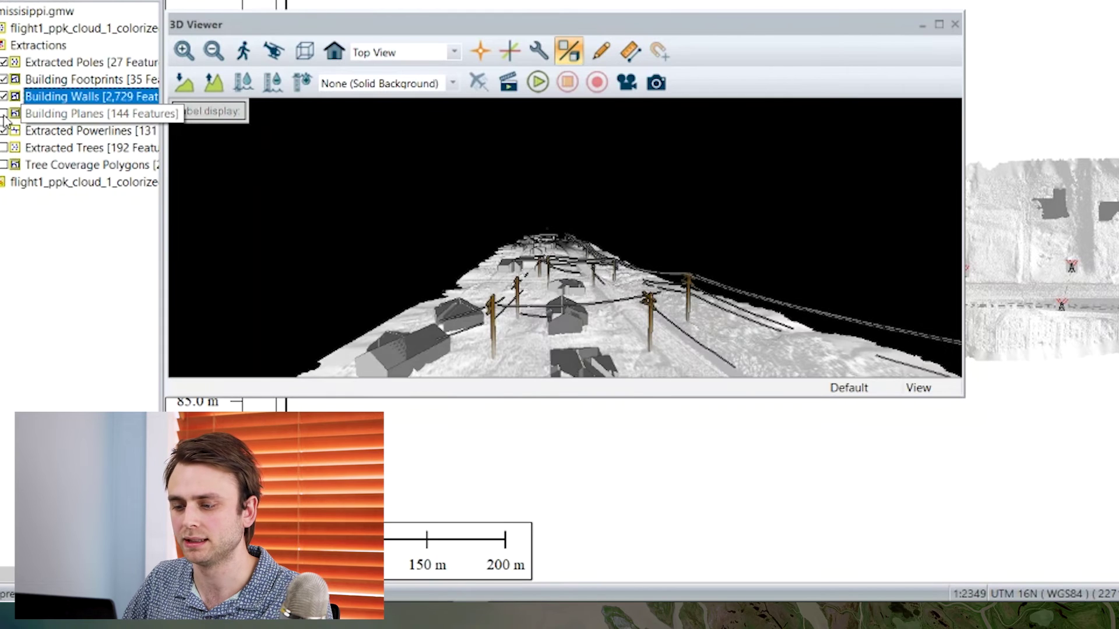